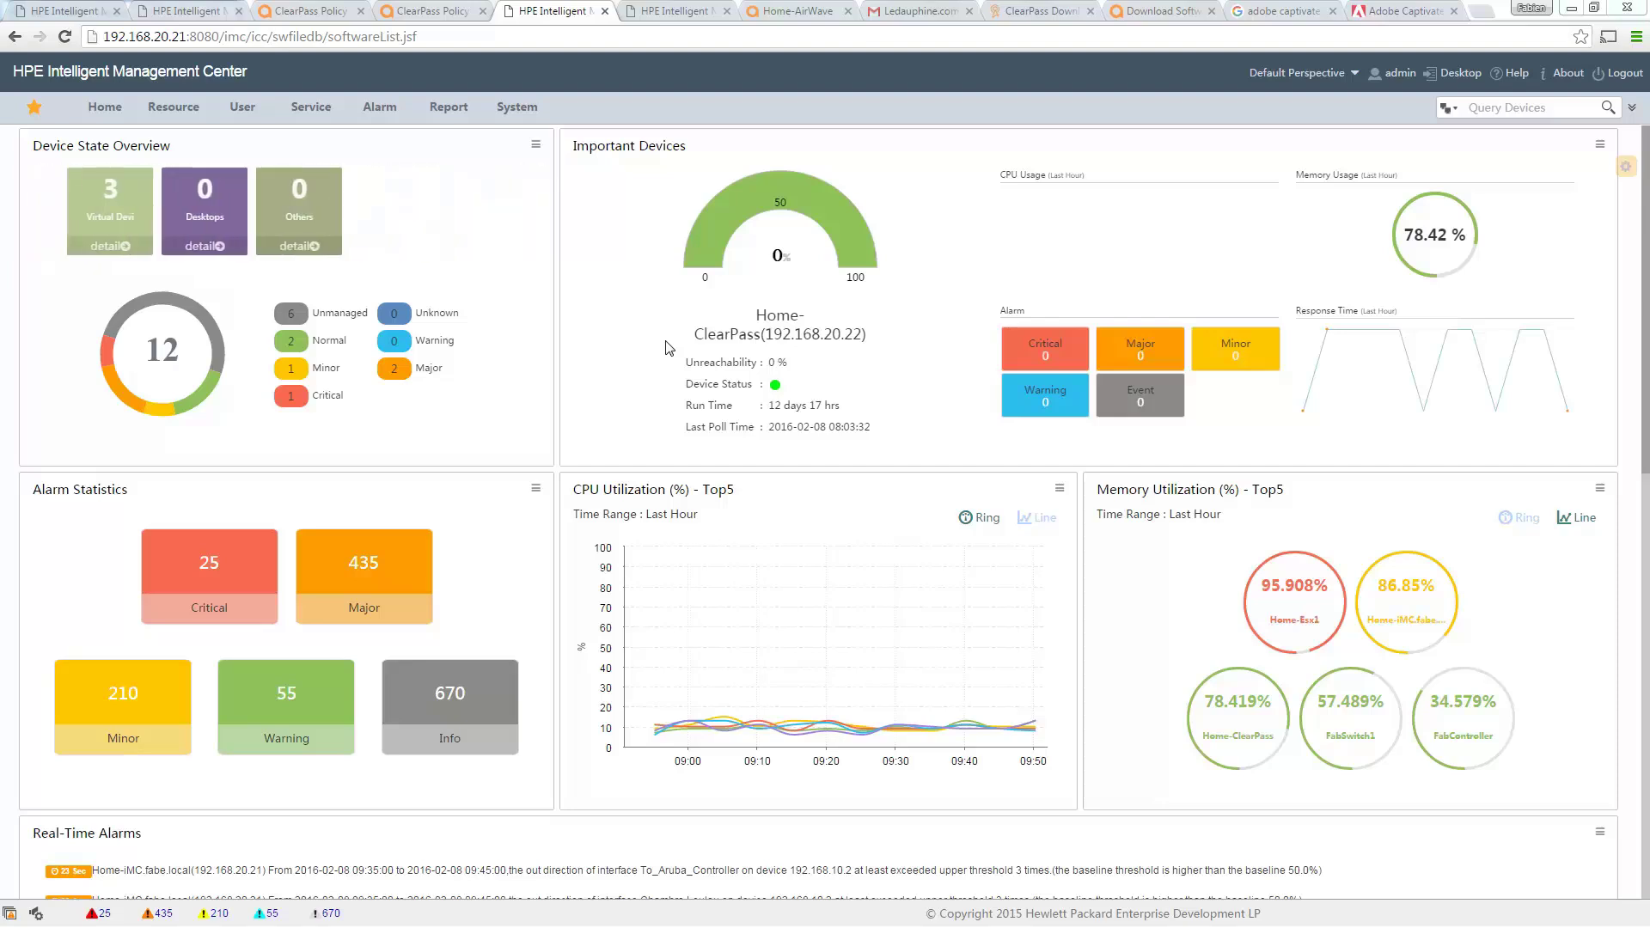
Open the Configuration Center's Software Library and expand its Add options.
{"action": "mouse_move", "coordinate": [302, 115]}
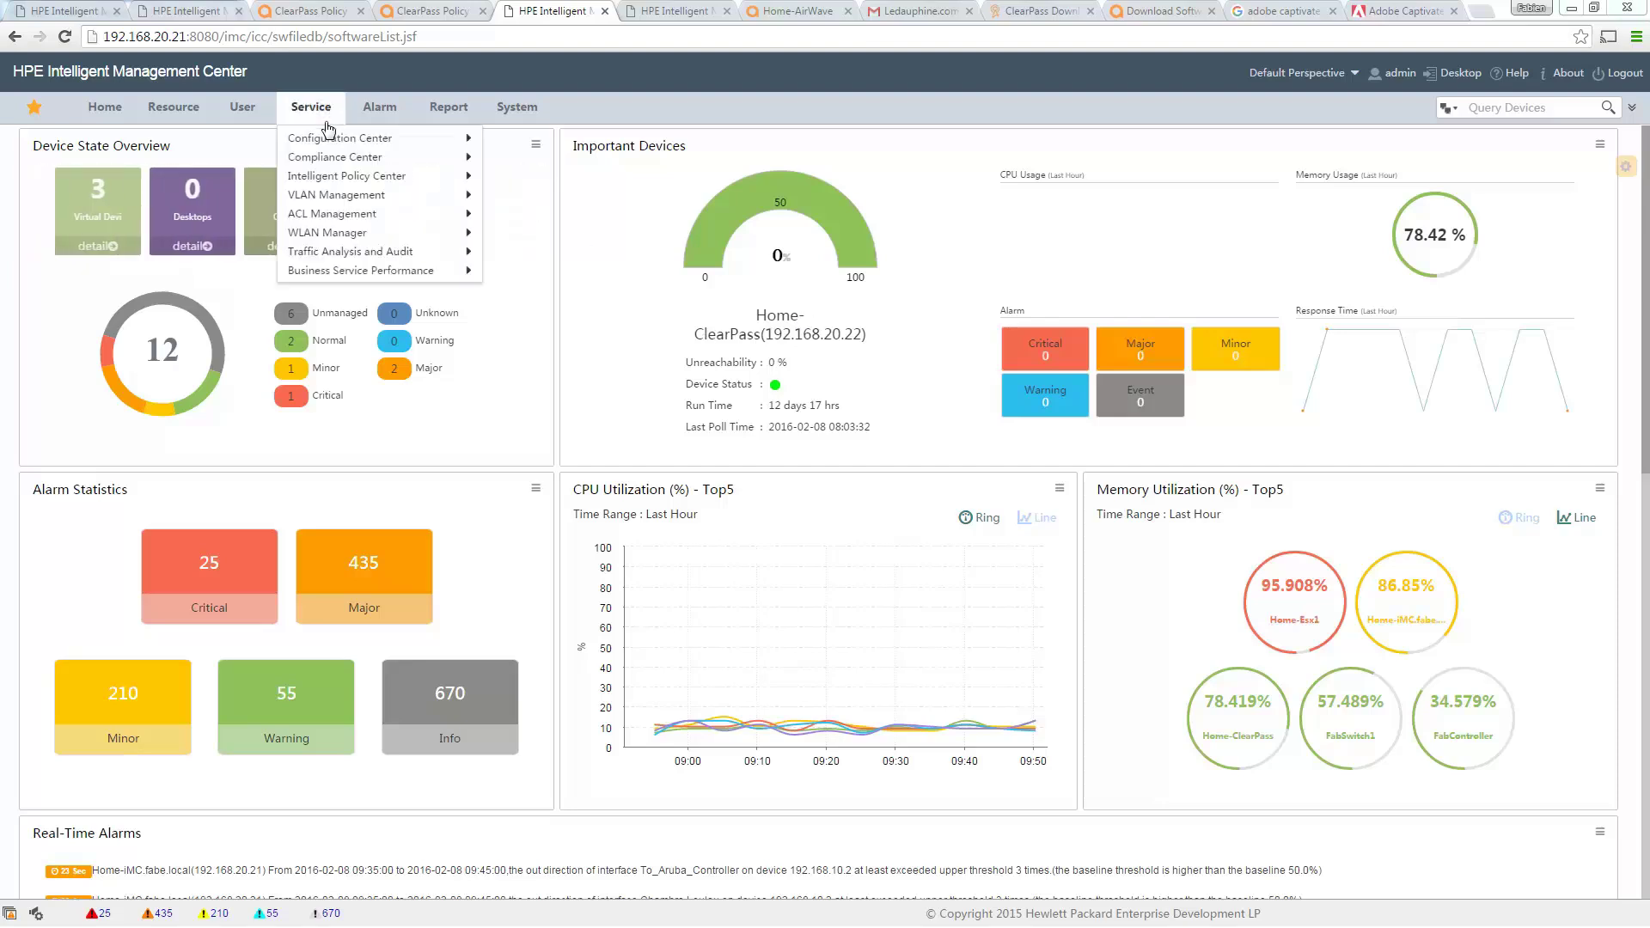
{"action": "mouse_move", "coordinate": [348, 140]}
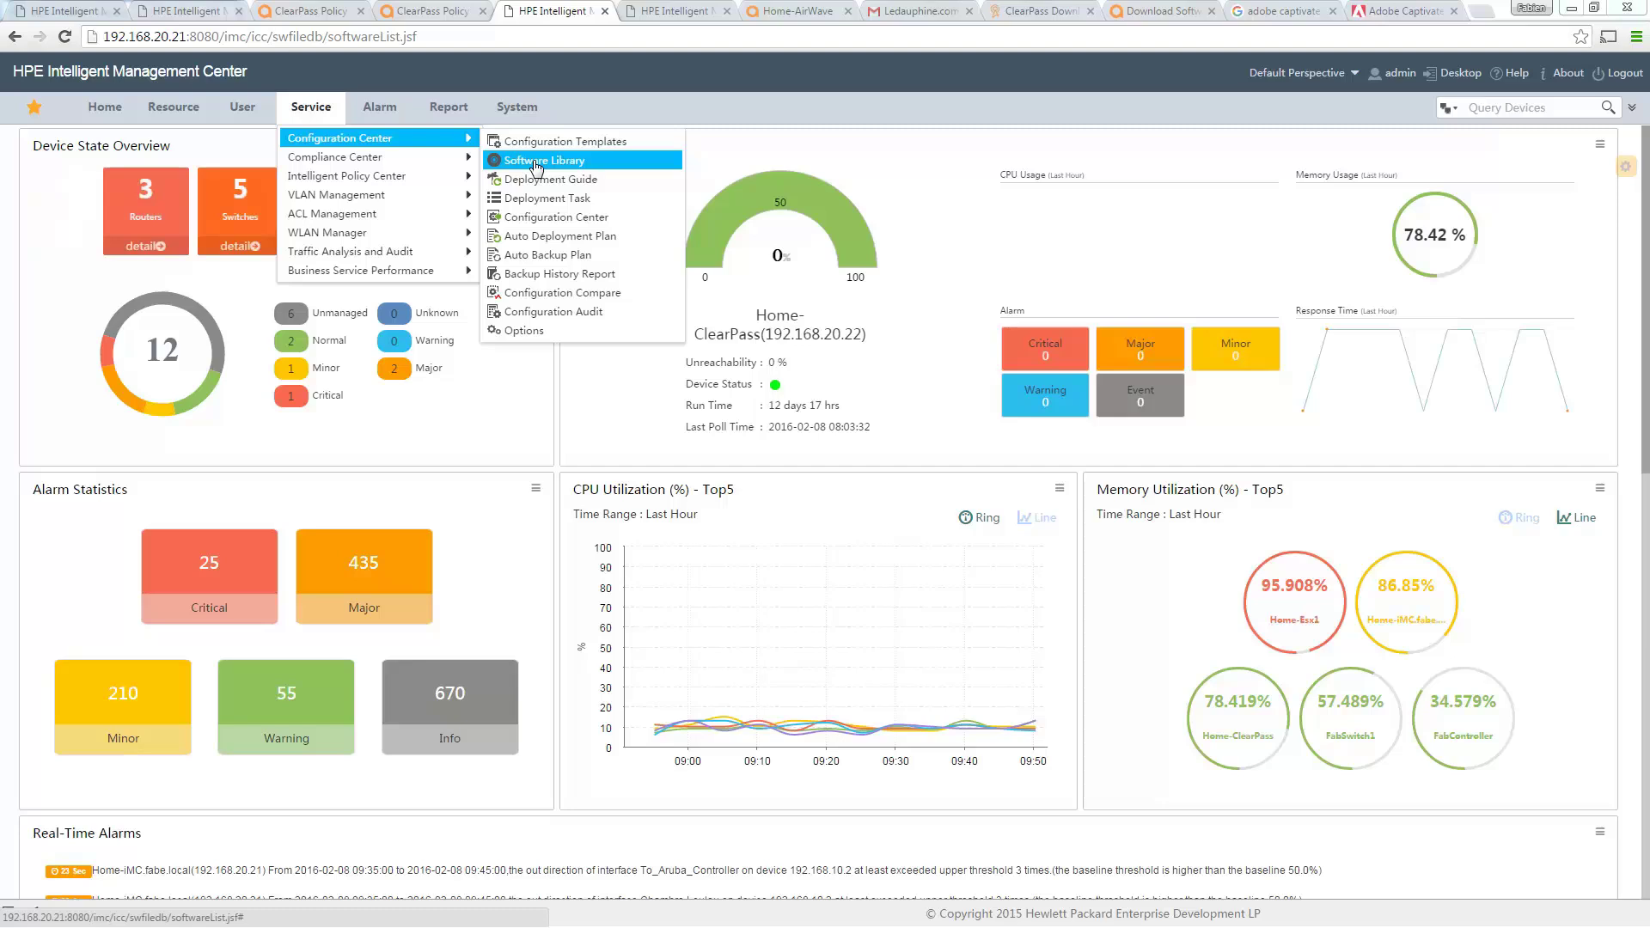
{"action": "left_click", "coordinate": [537, 163]}
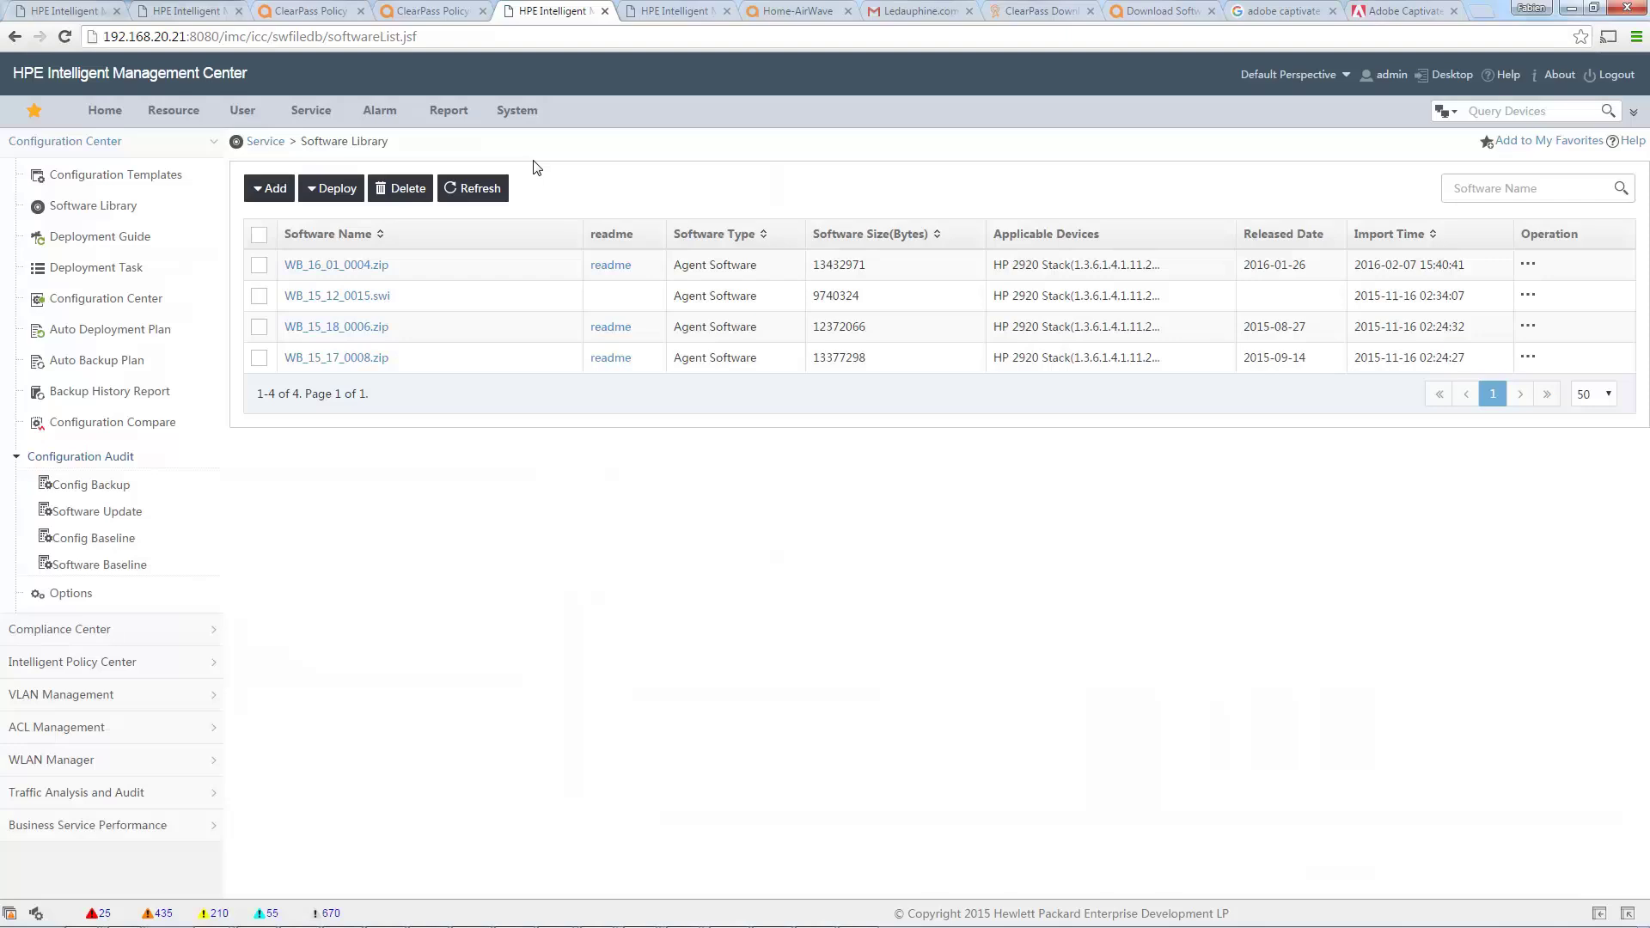
{"action": "left_click", "coordinate": [251, 196]}
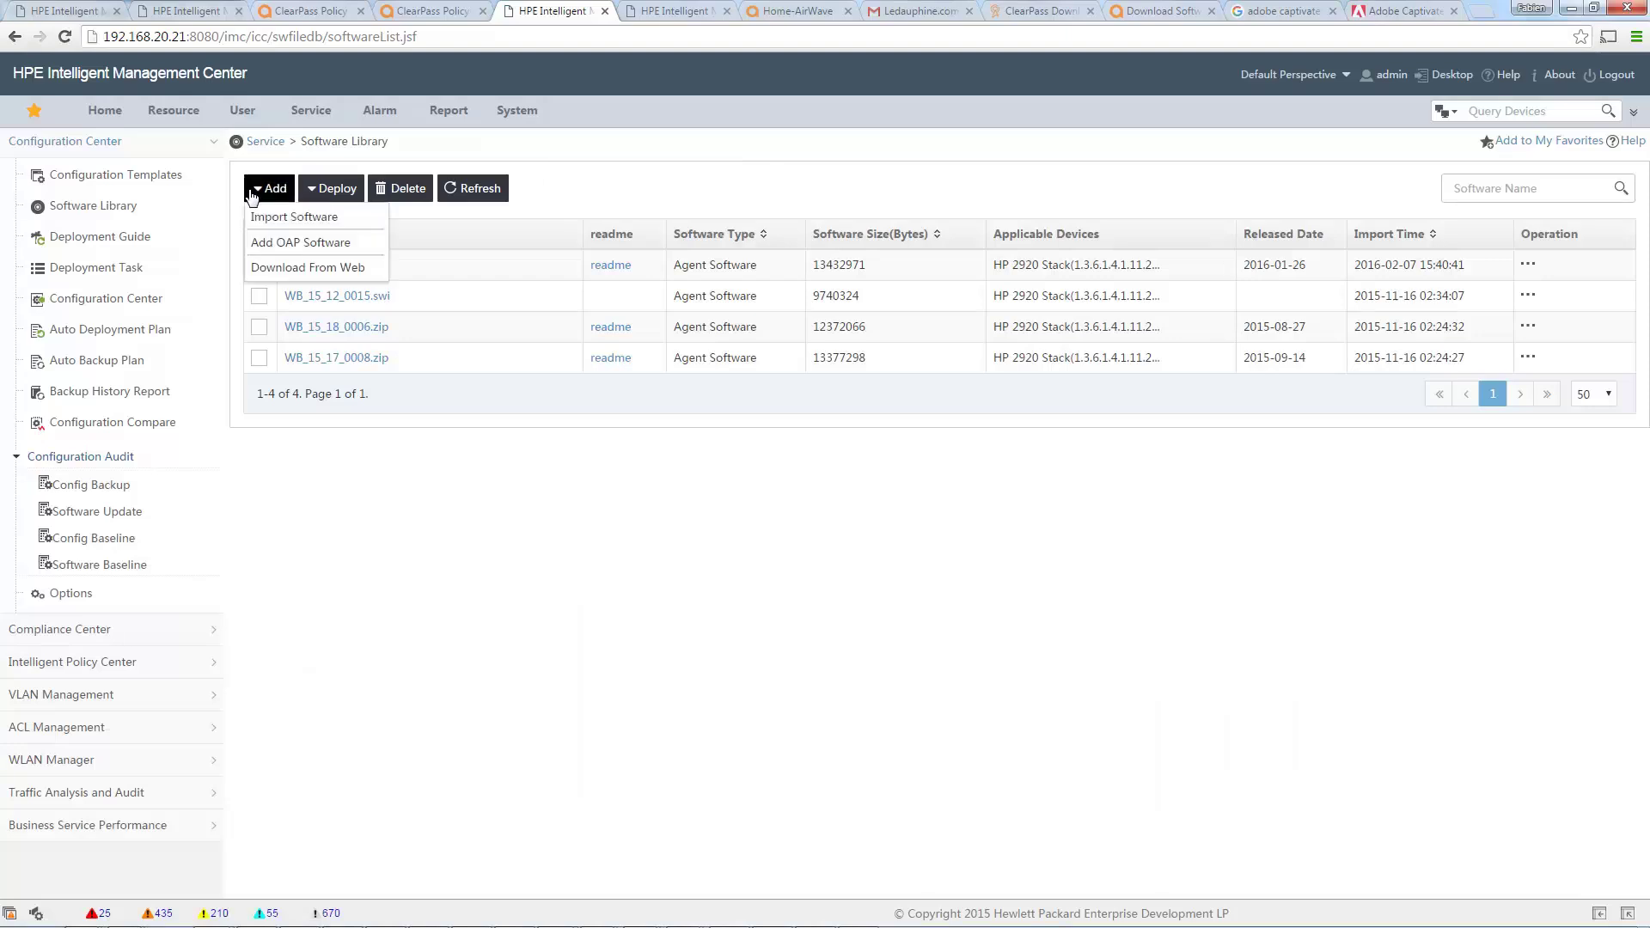
{"action": "left_click", "coordinate": [308, 220]}
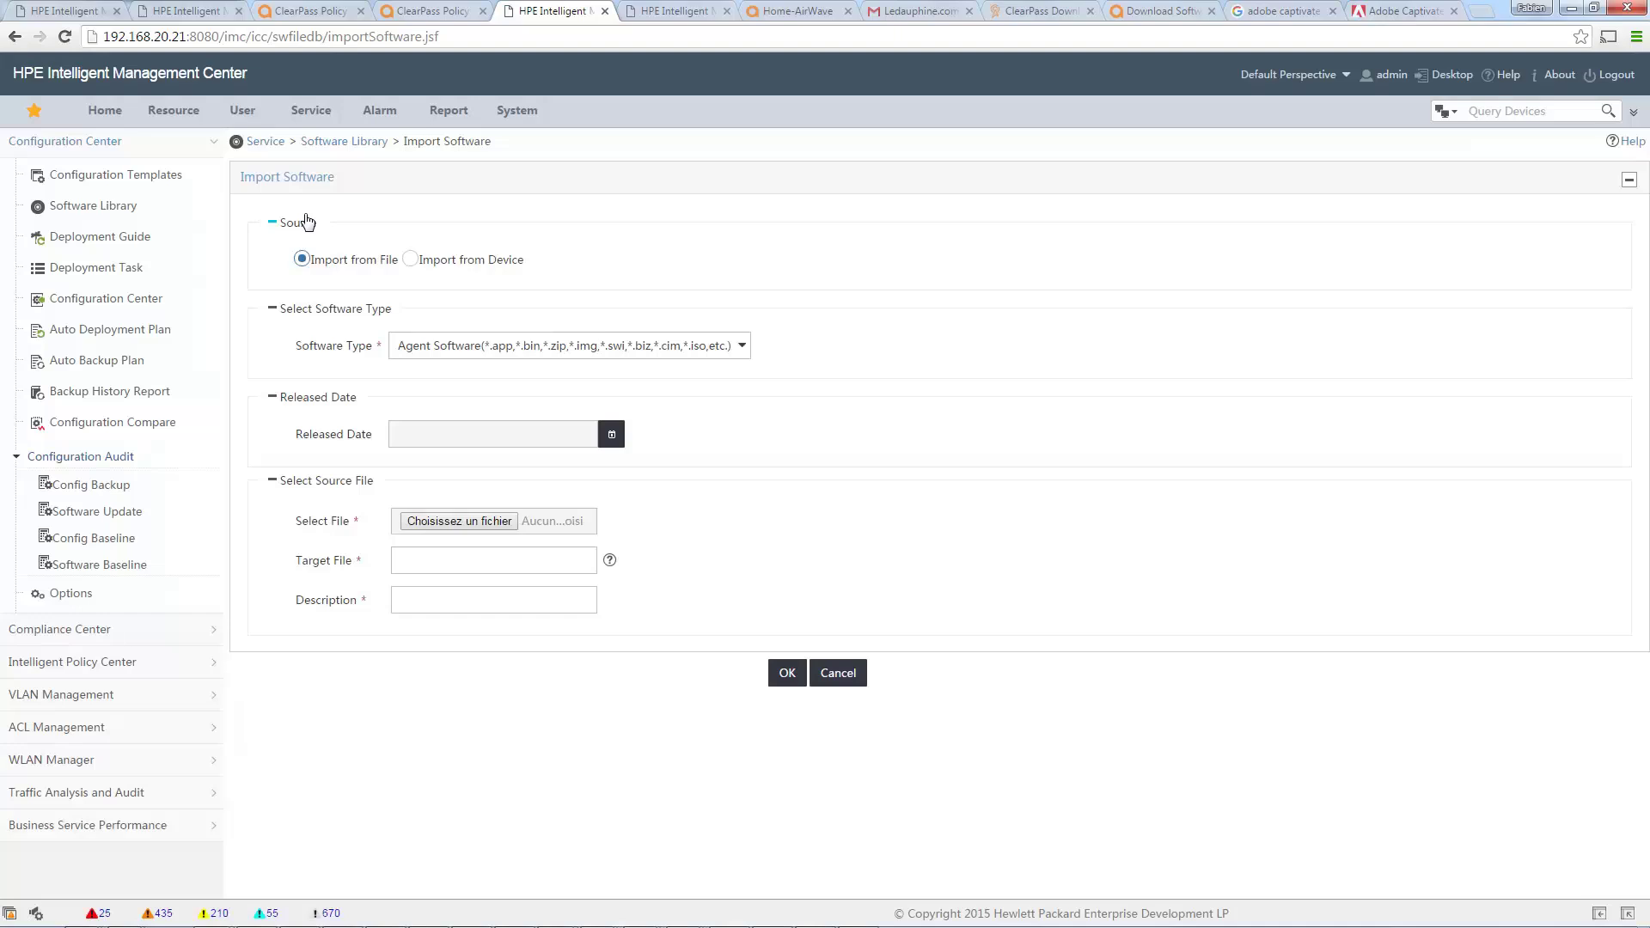
{"action": "left_click", "coordinate": [836, 673]}
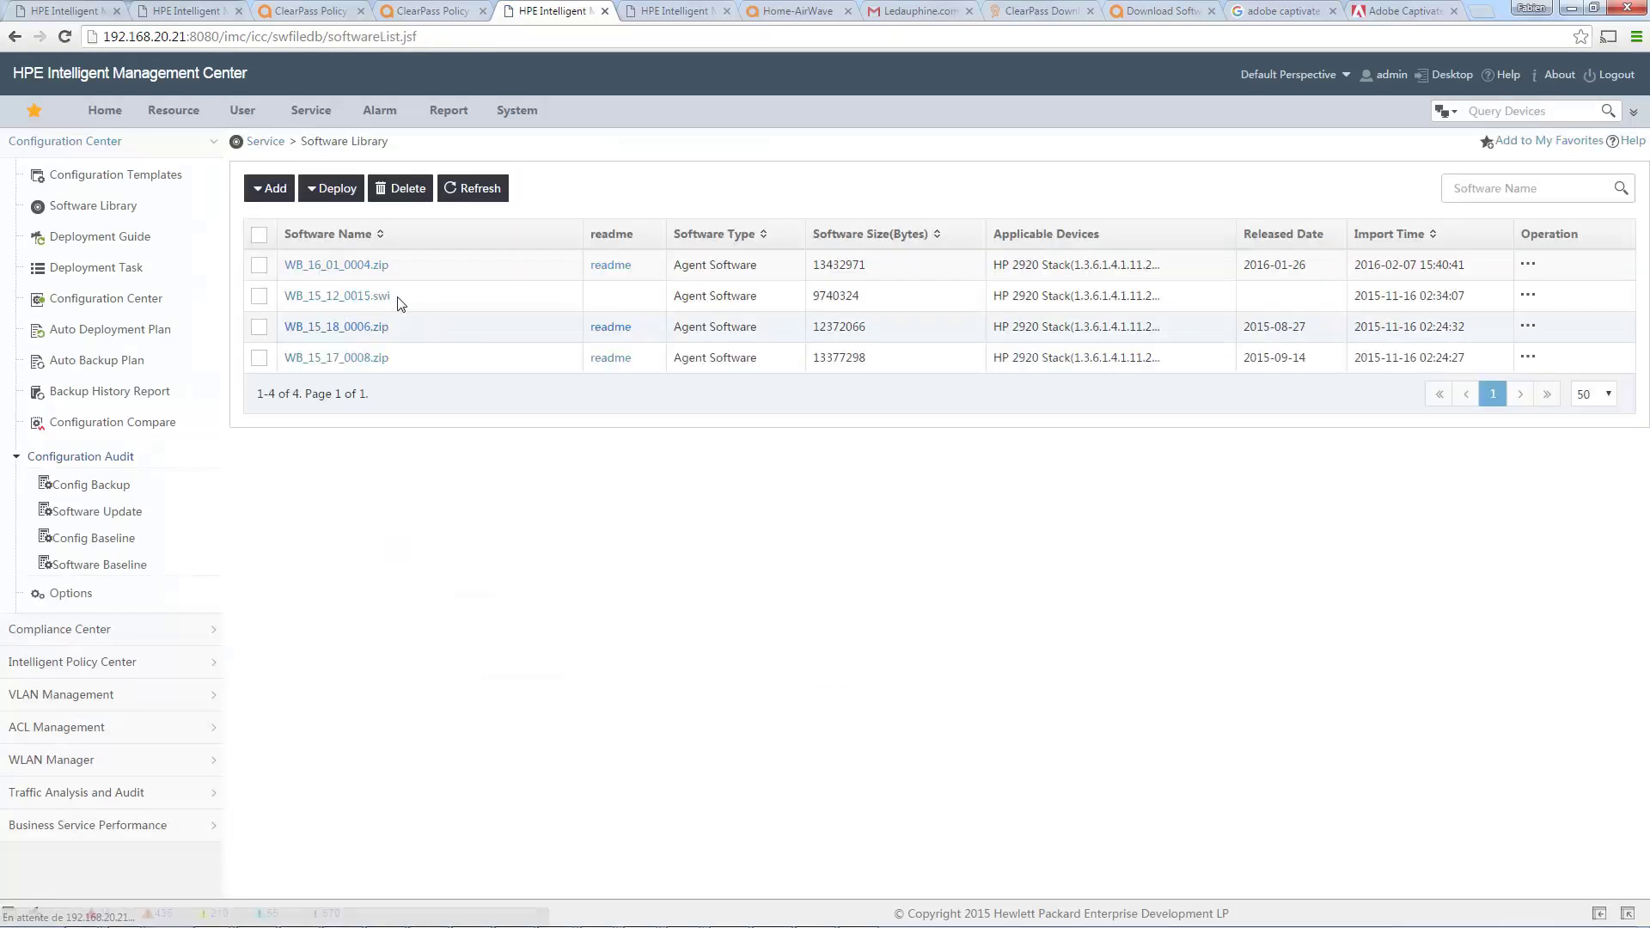
Start a LiveUpdate web download and retrieve the list of available software releases.
{"action": "left_click", "coordinate": [262, 194]}
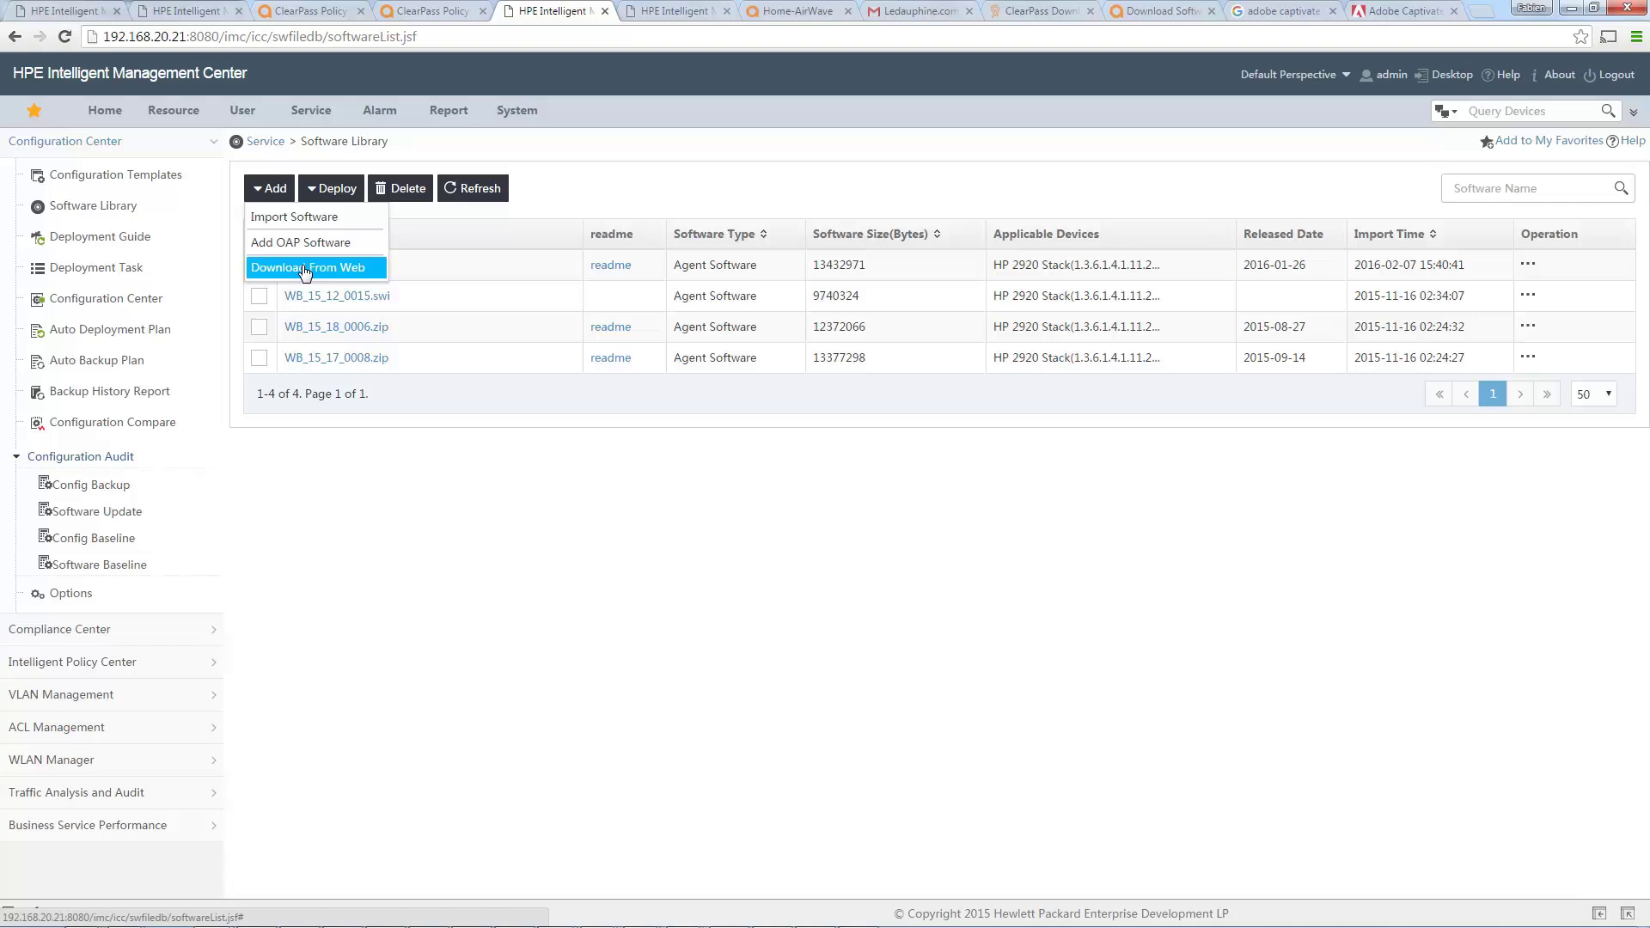
{"action": "left_click", "coordinate": [305, 269]}
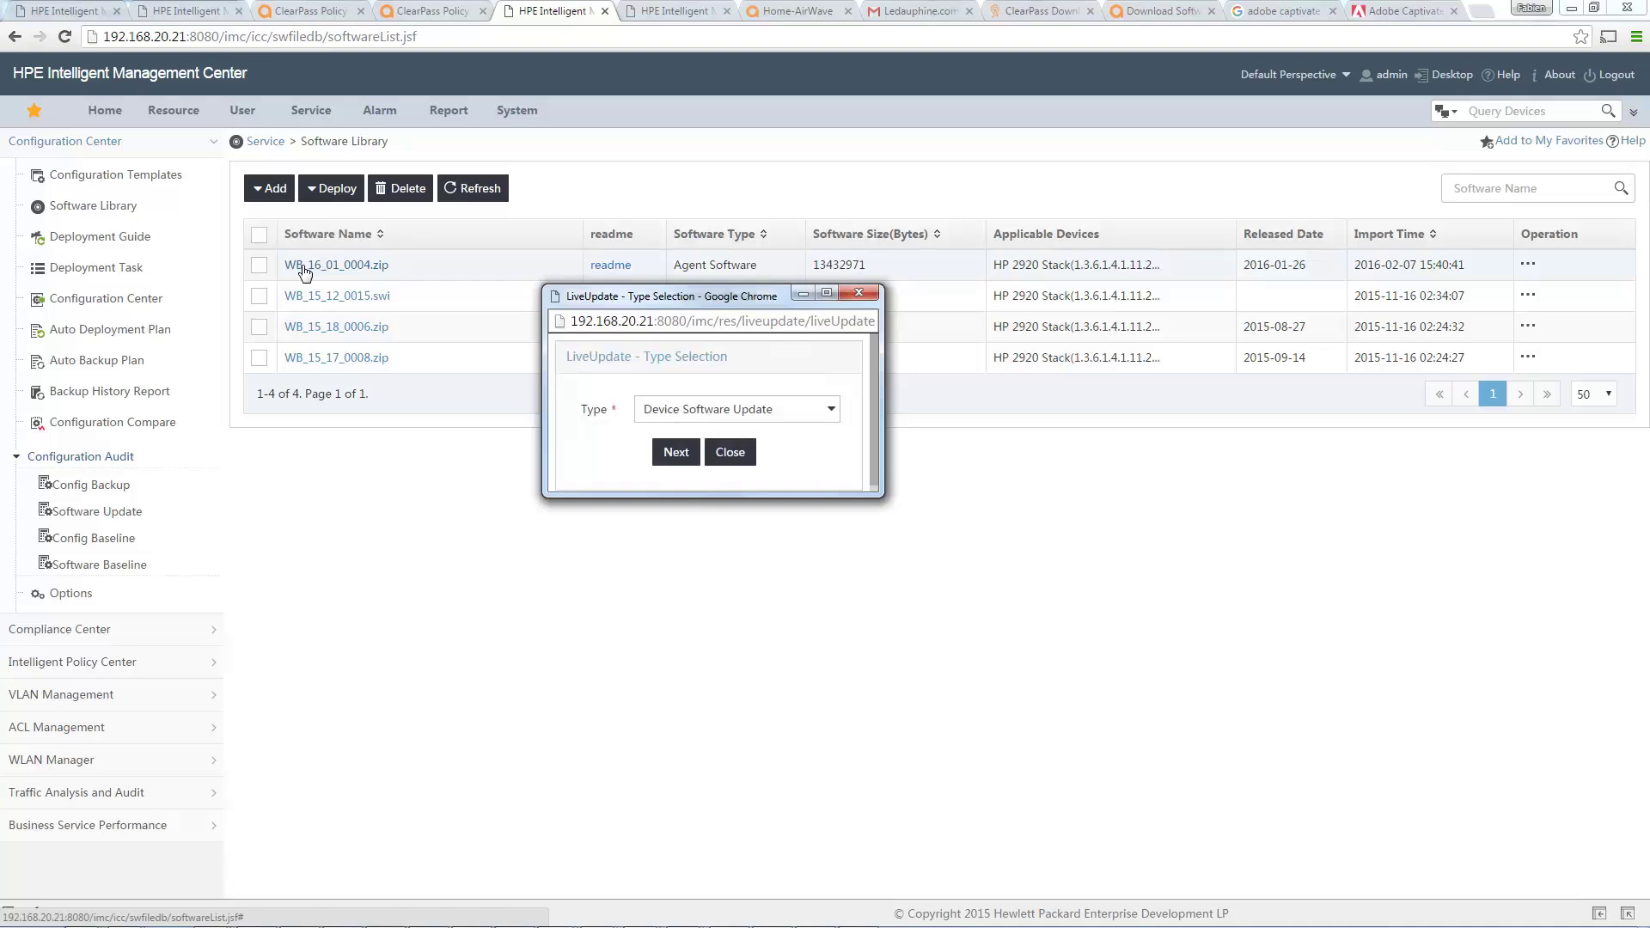
{"action": "left_click", "coordinate": [672, 458]}
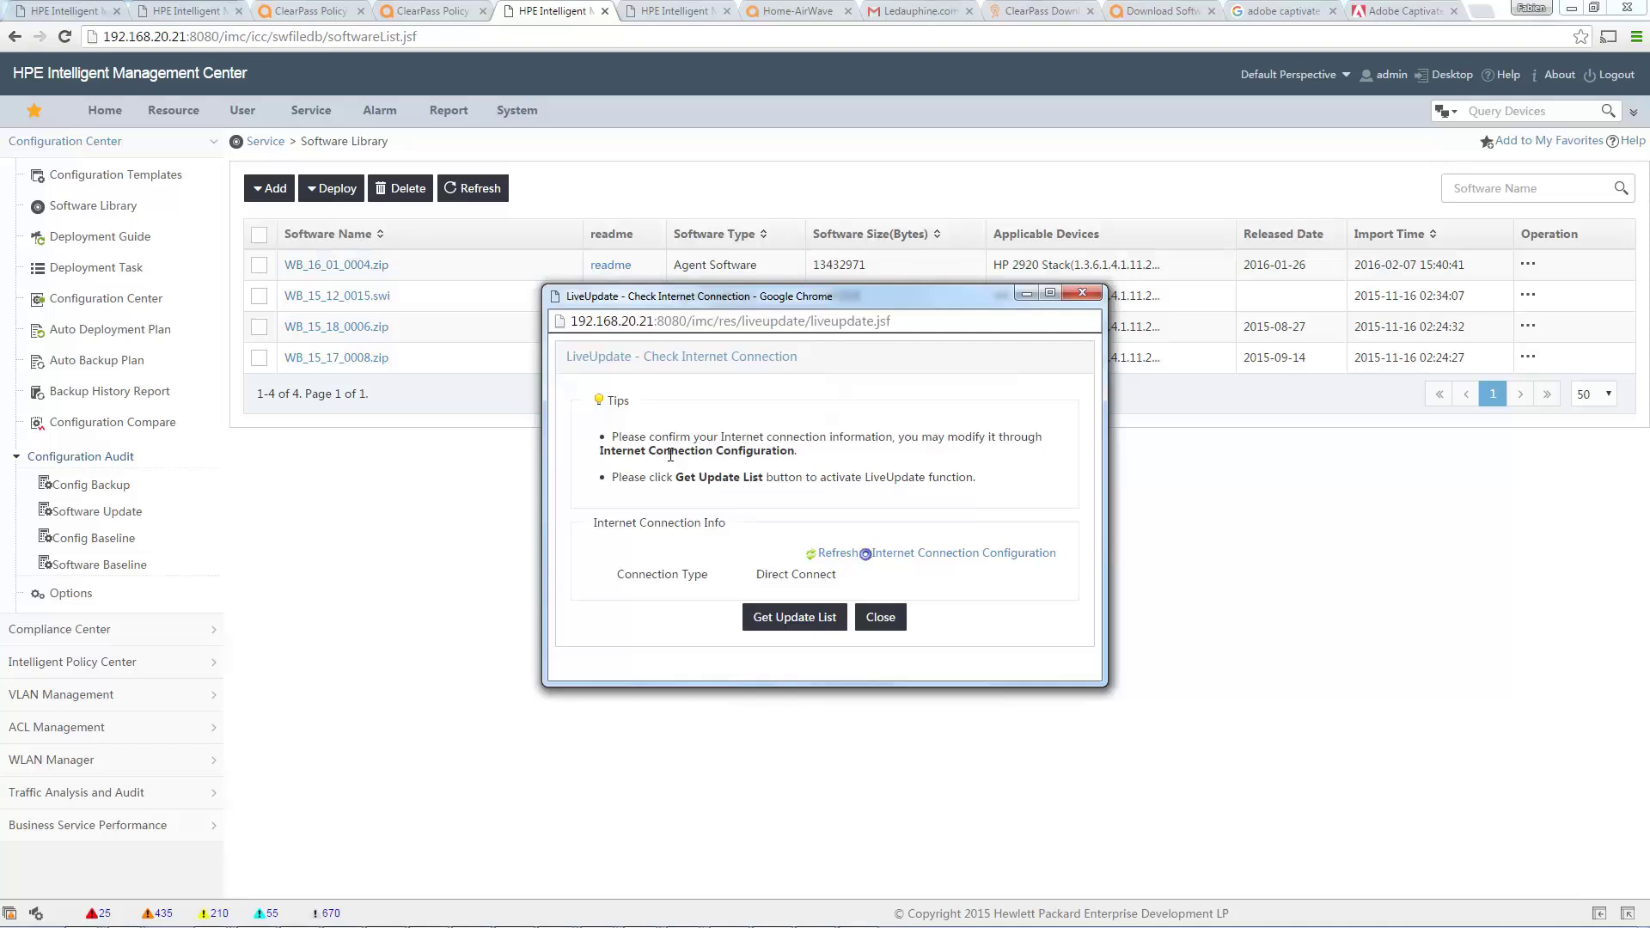
{"action": "left_click", "coordinate": [789, 624]}
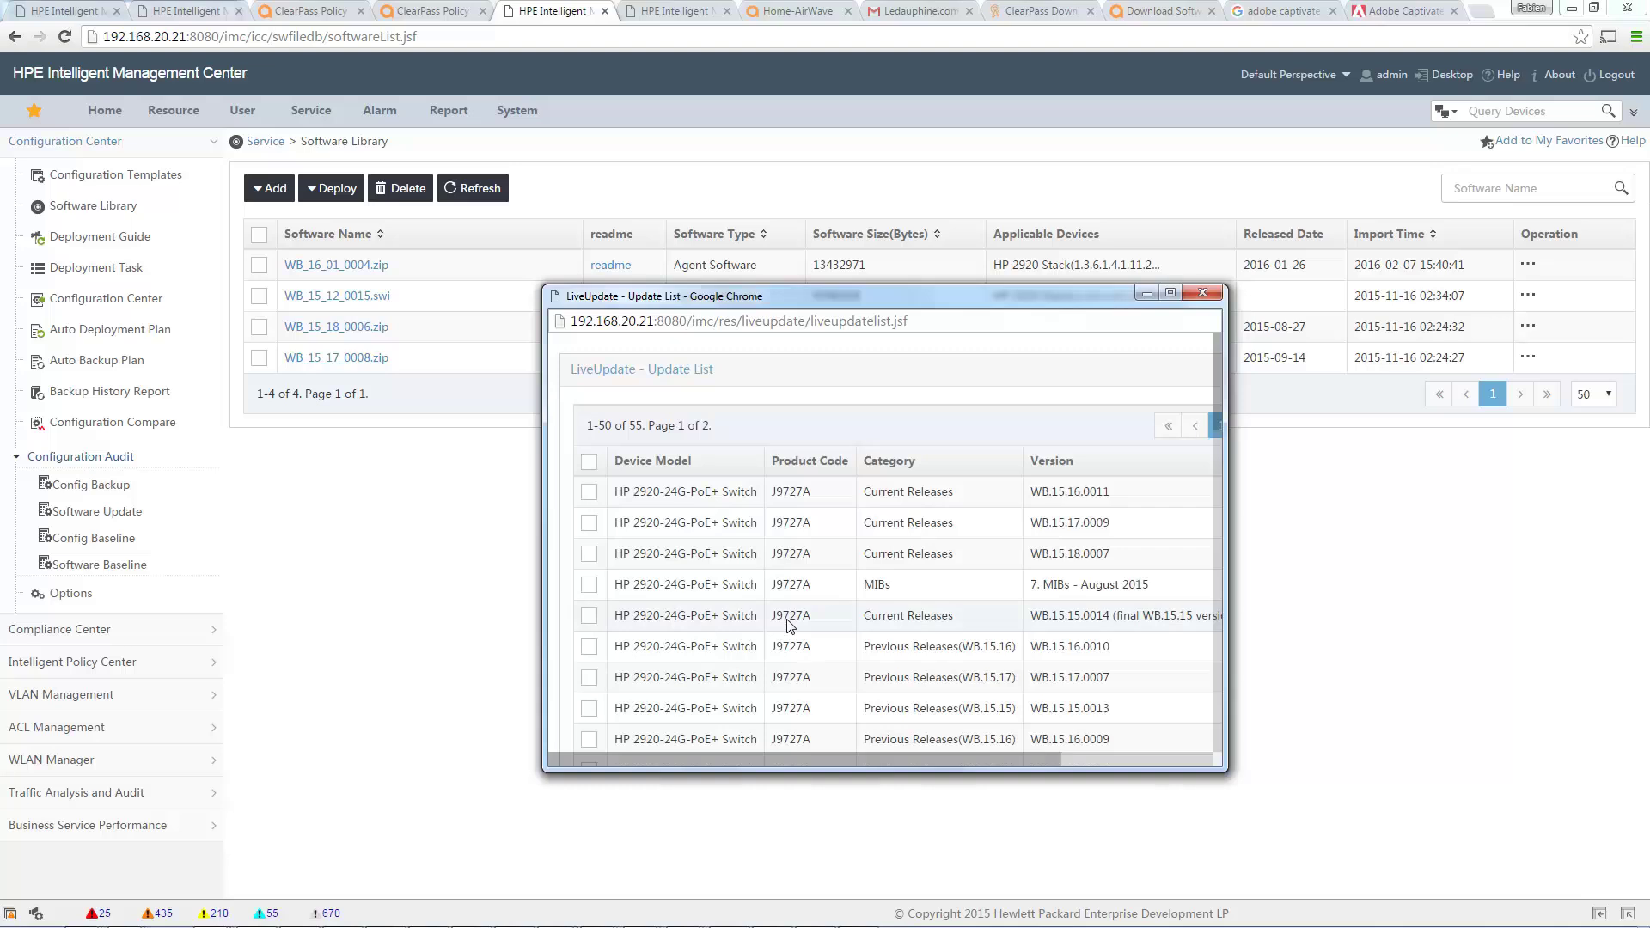
Select the HP 2626 H.10.117 current release in the update list and download it.
{"action": "left_click_drag", "start_coordinate": [1219, 363], "coordinate": [1220, 385]}
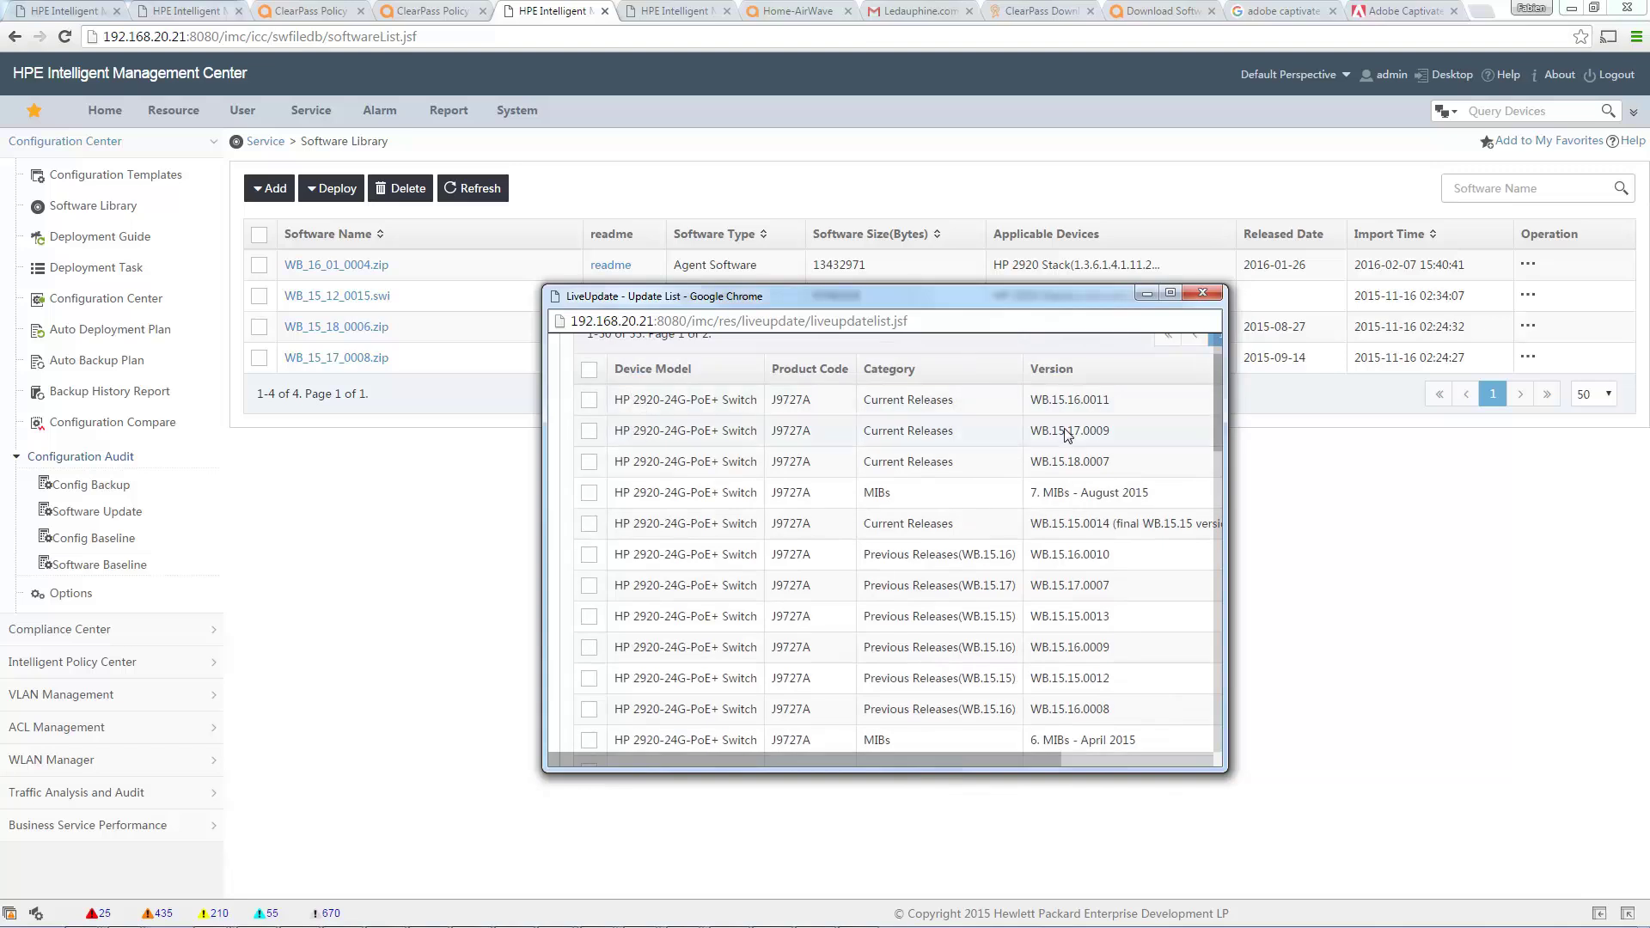
{"action": "left_click_drag", "start_coordinate": [1219, 398], "coordinate": [1232, 687]}
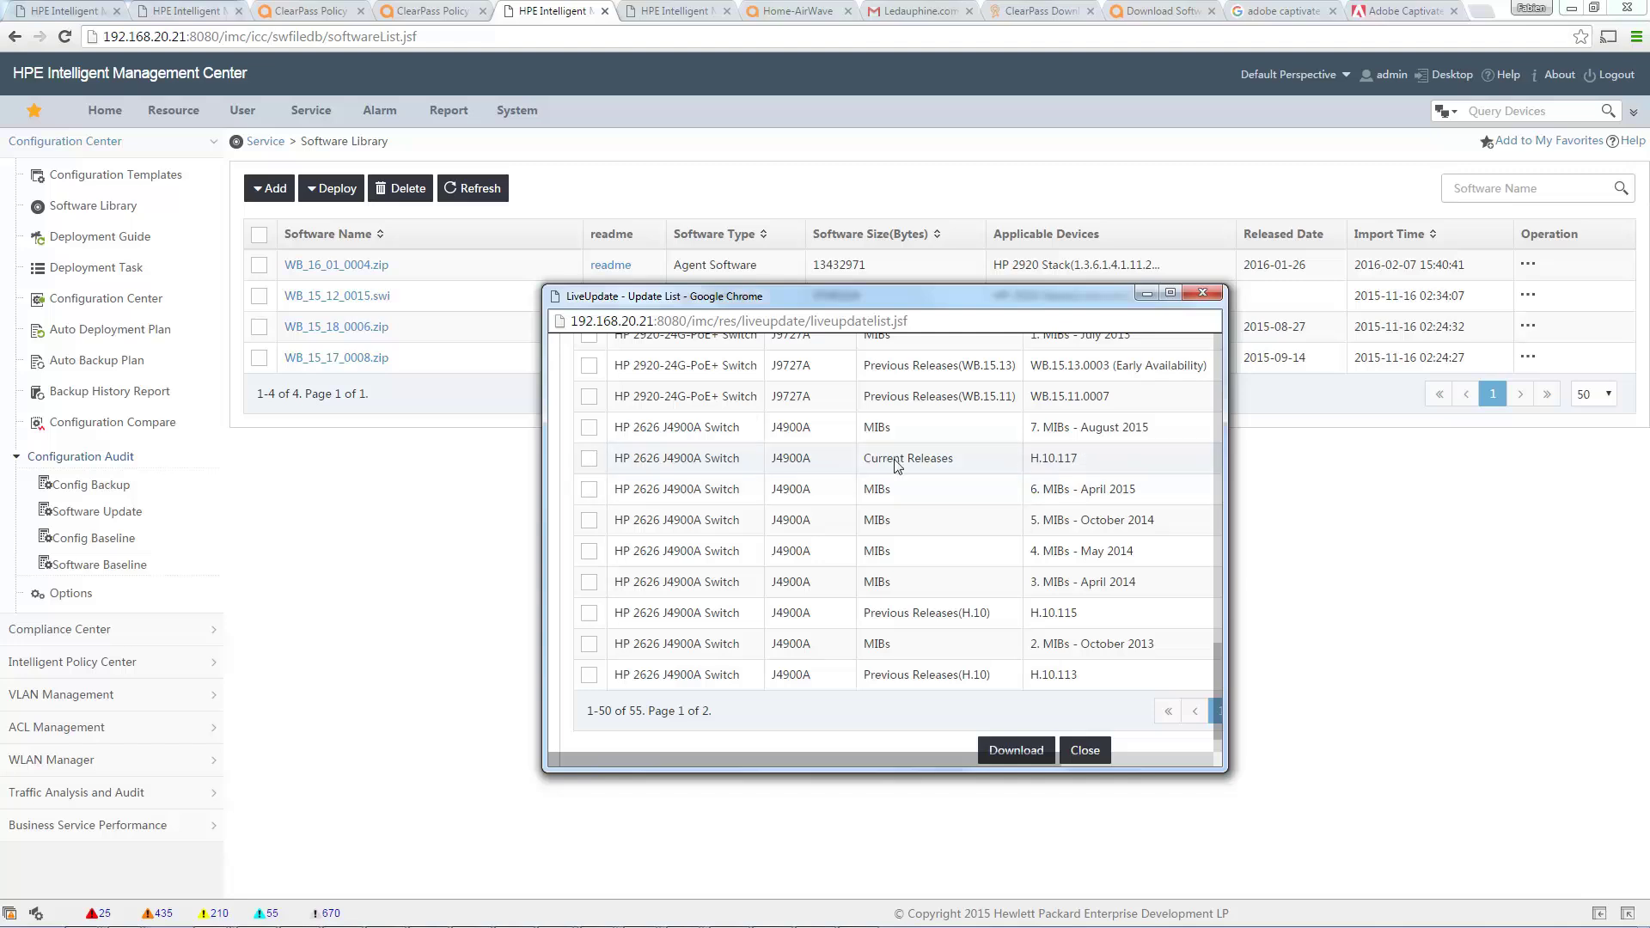
{"action": "left_click", "coordinate": [588, 458]}
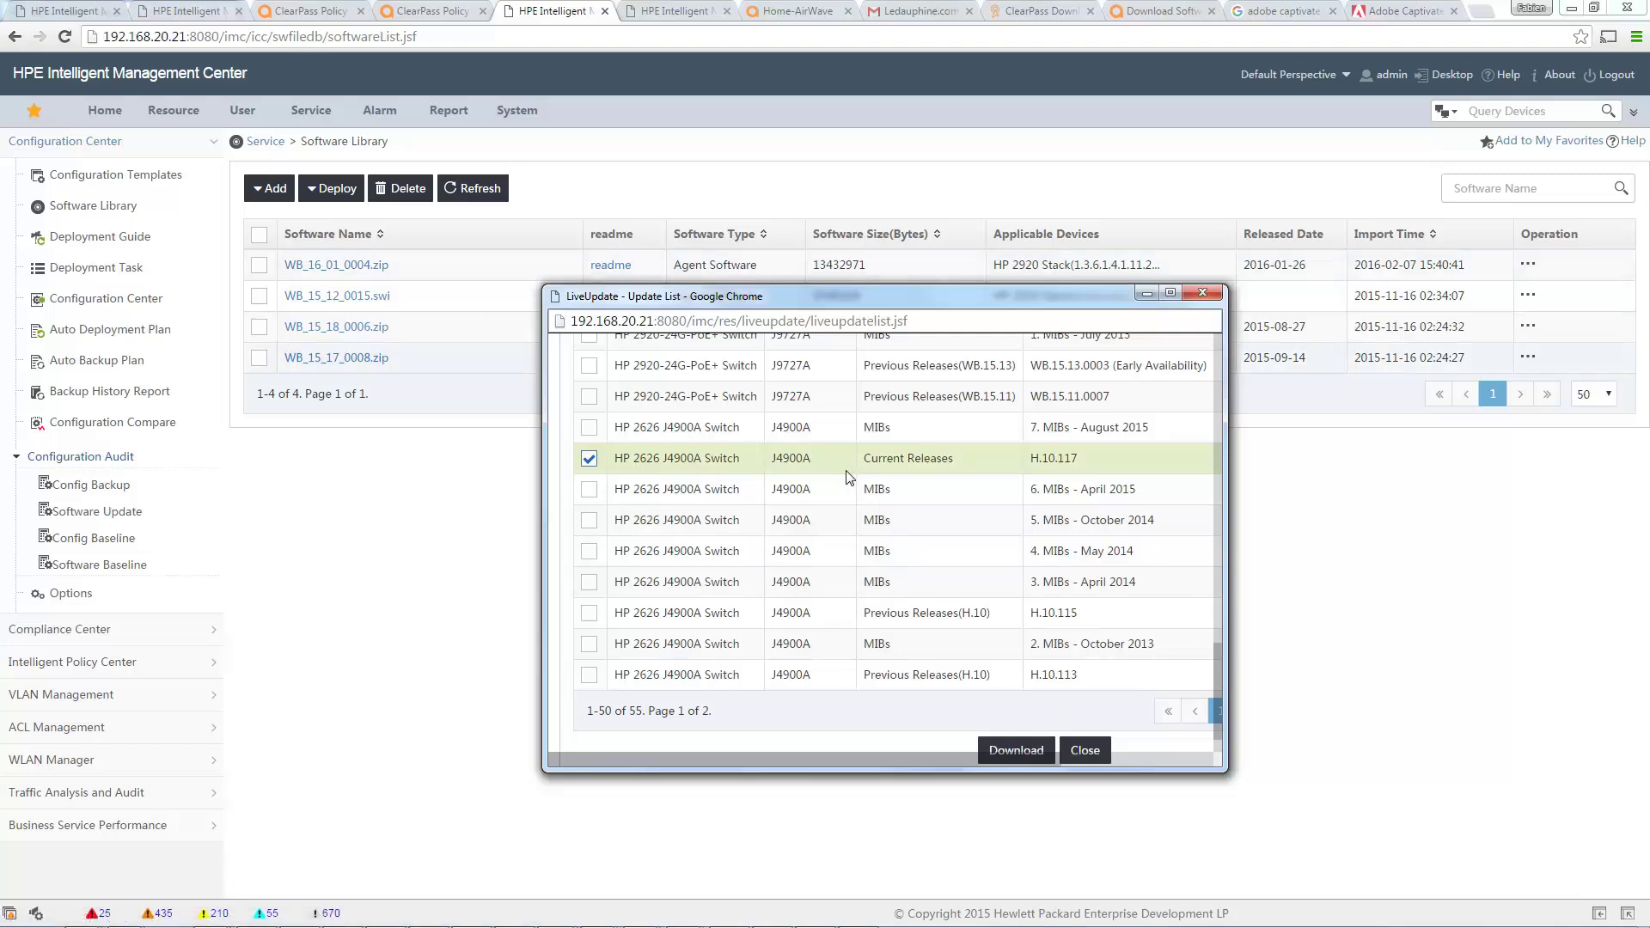
{"action": "left_click", "coordinate": [1020, 753]}
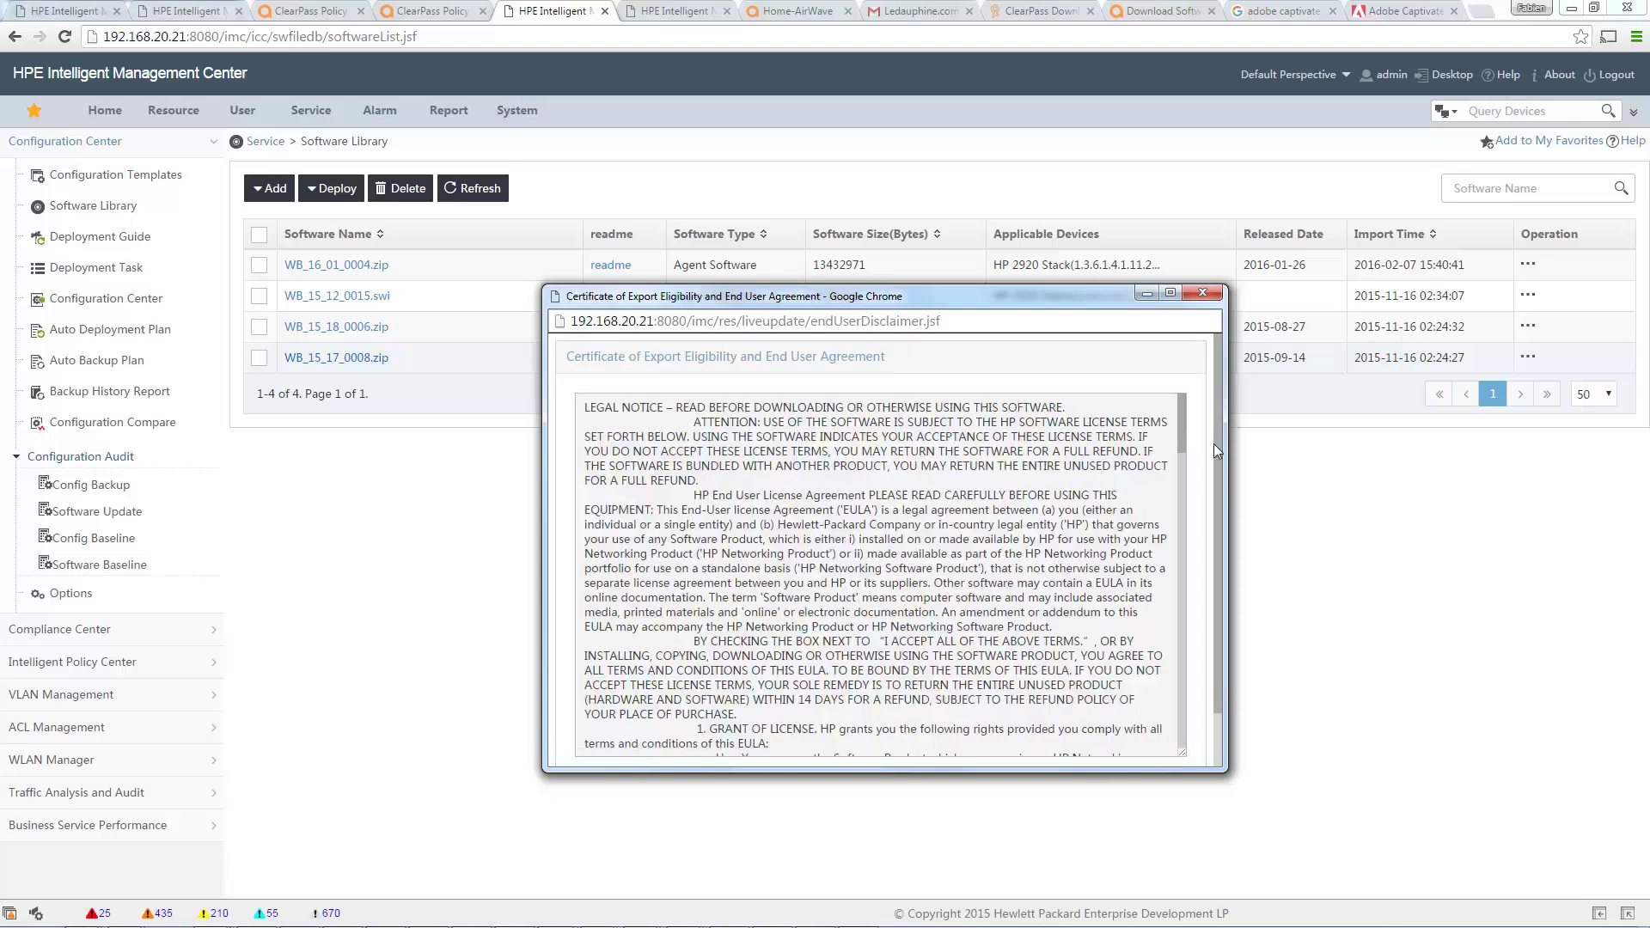
Accept the agreement, finish the download, and refresh the library to show H_10_117.zip.
{"action": "scroll", "coordinate": [1215, 443], "scroll_direction": "down", "scroll_amount": 1}
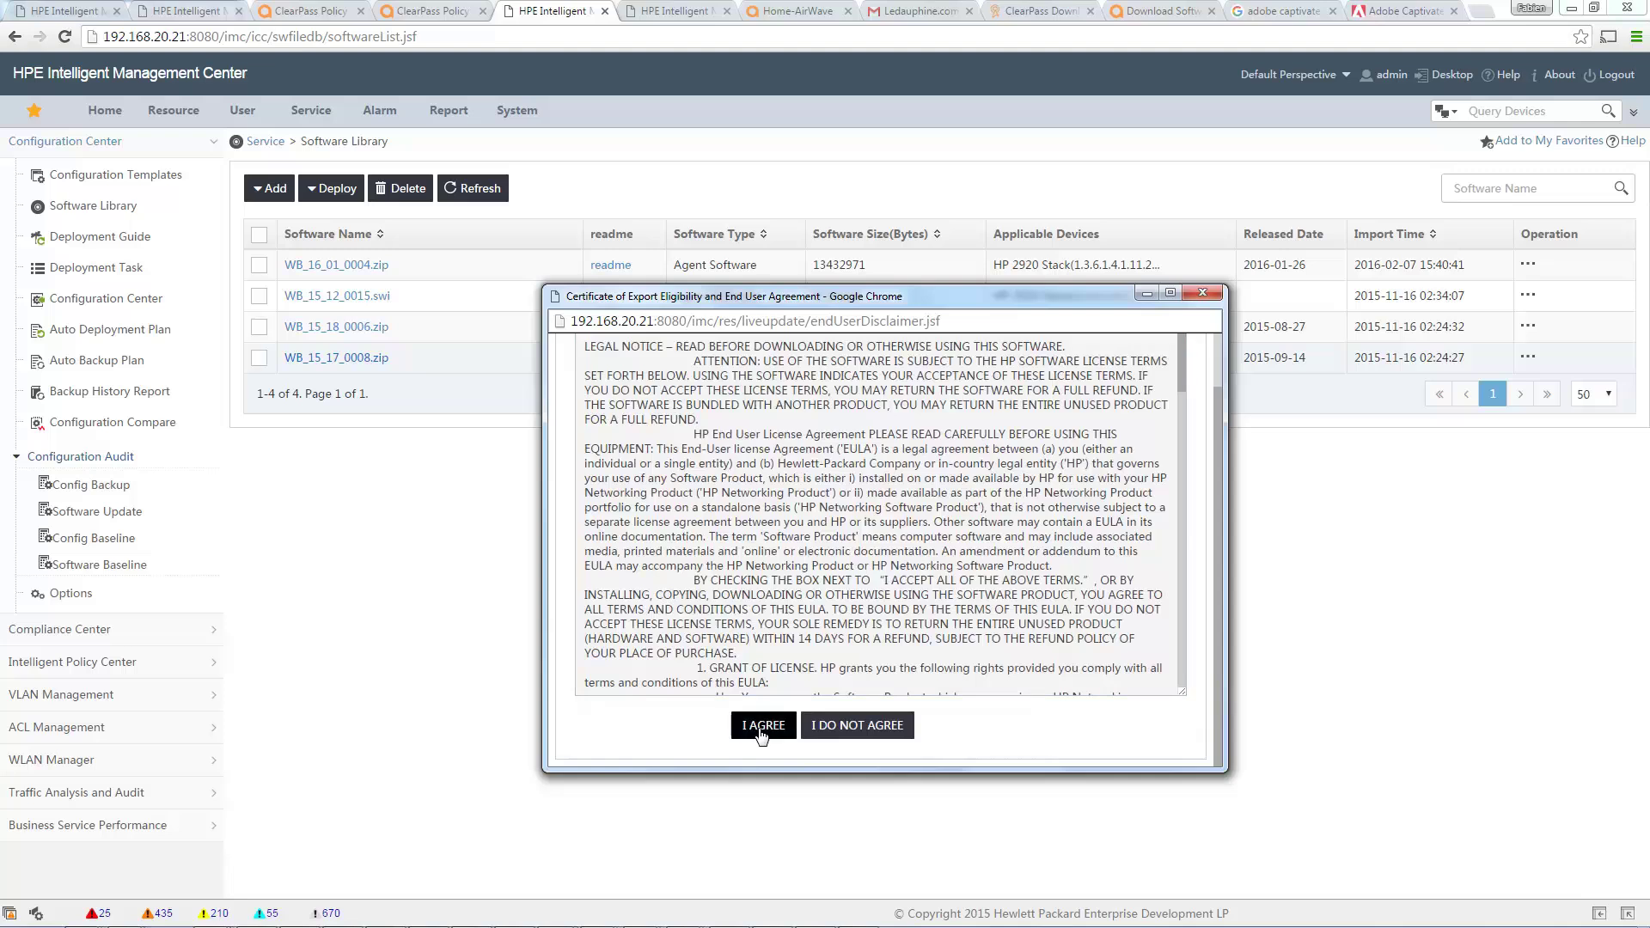
{"action": "left_click", "coordinate": [762, 729]}
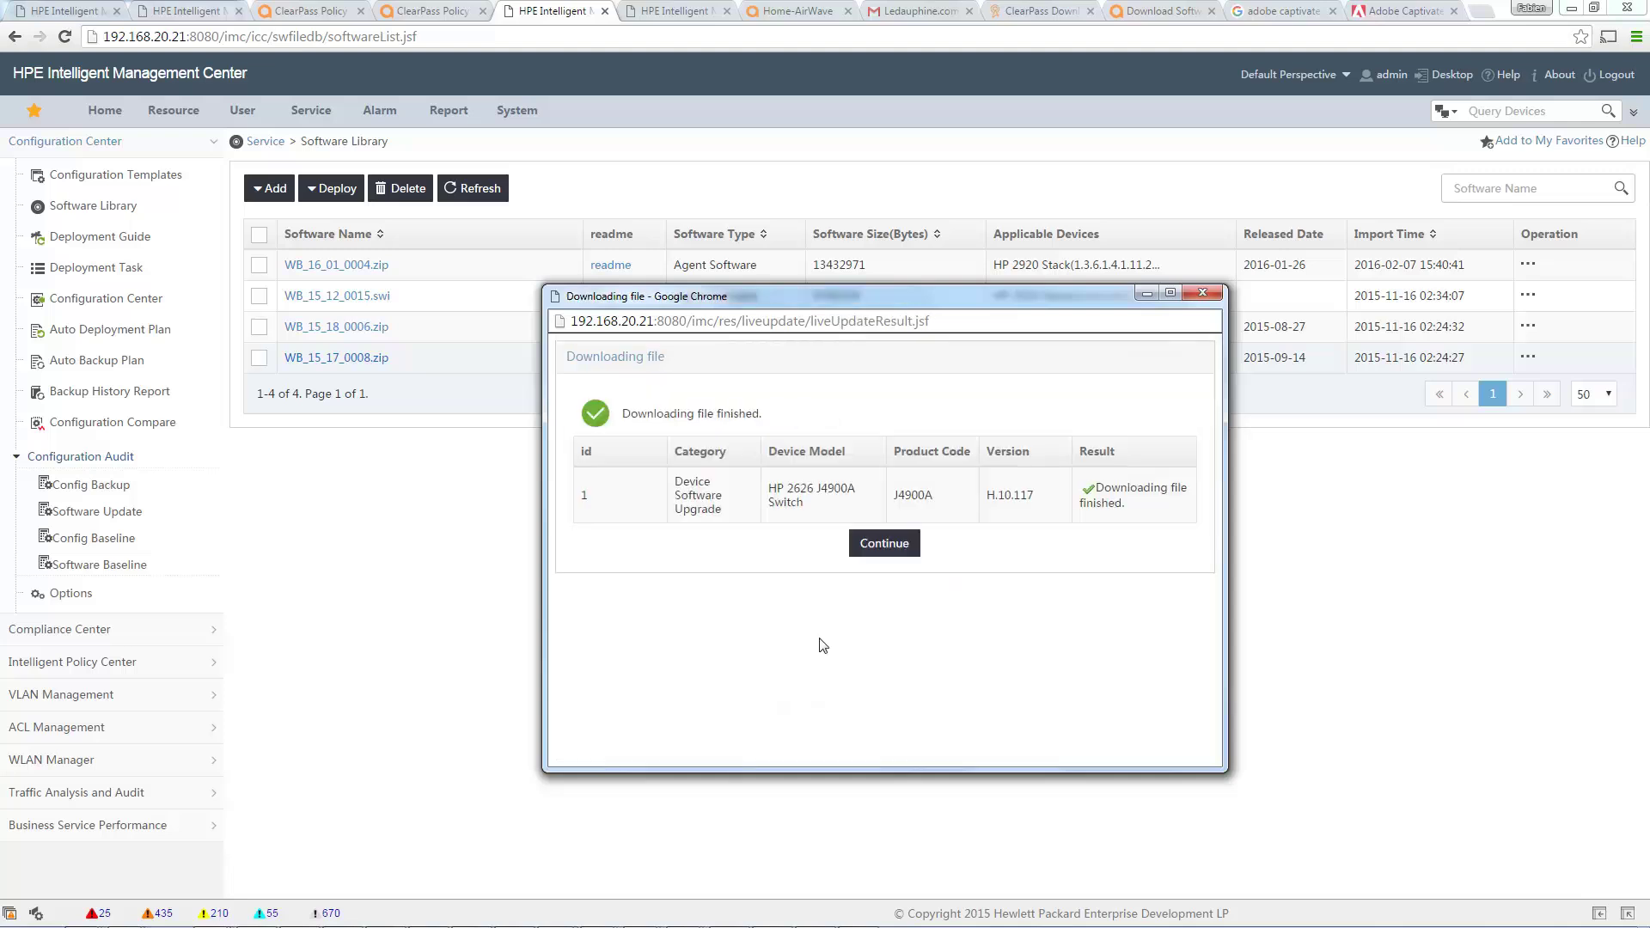
{"action": "left_click", "coordinate": [887, 555]}
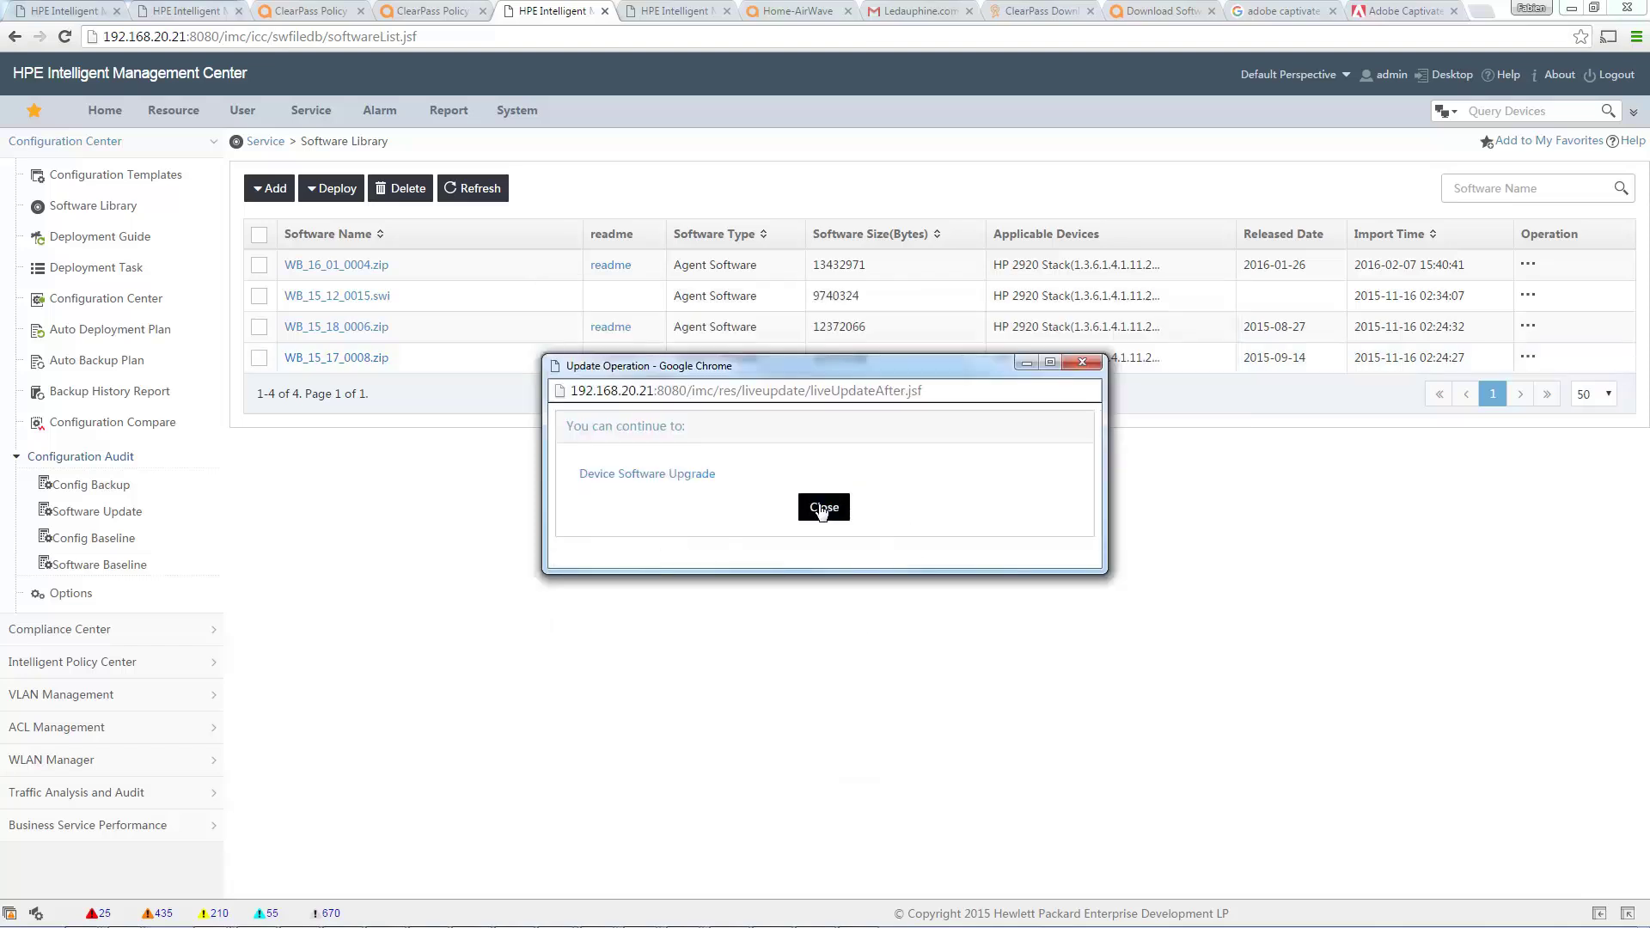
{"action": "left_click", "coordinate": [823, 508]}
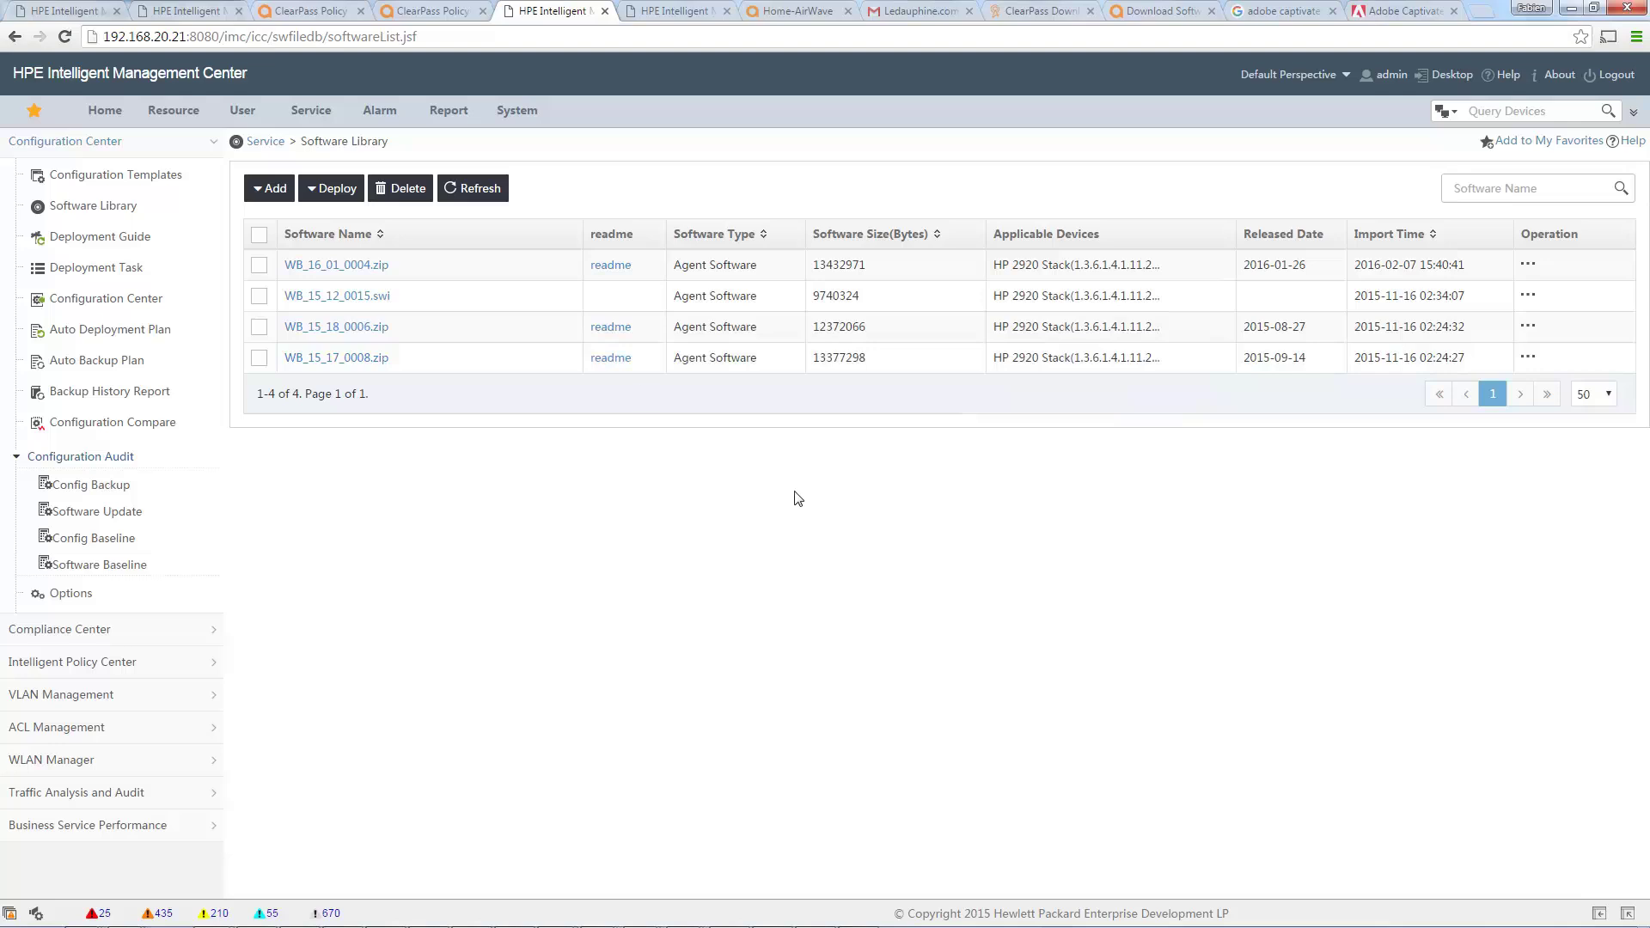
{"action": "left_click", "coordinate": [471, 191]}
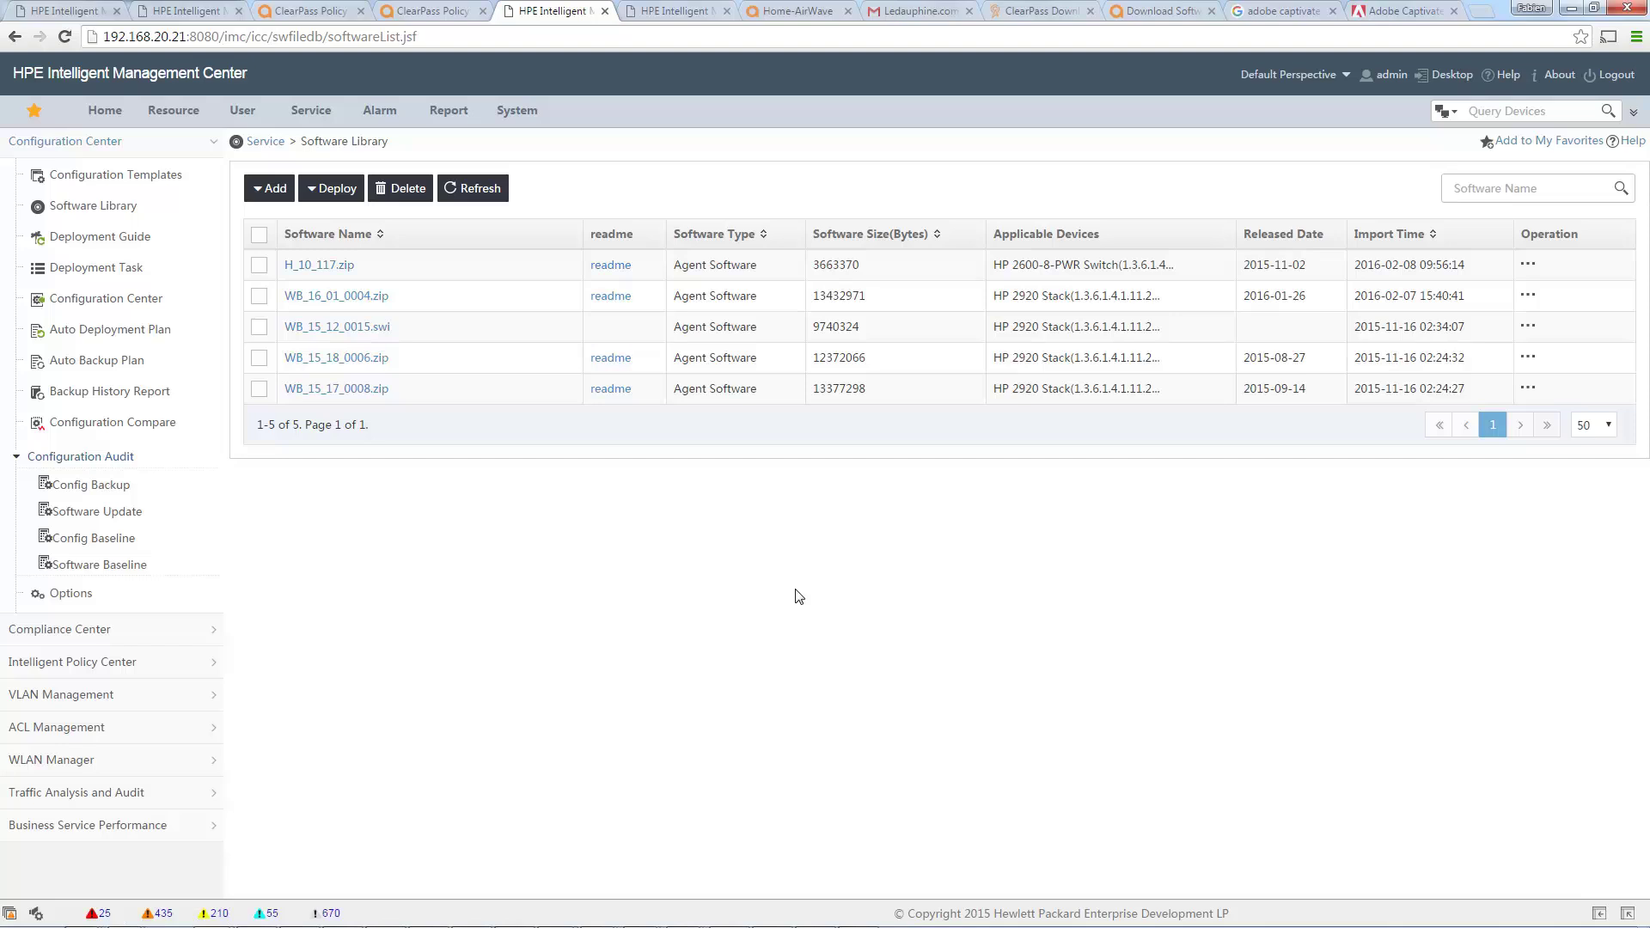
Select FabSwitch1, currently running WB_15_18_0006.swi, in the Configuration Center device list.
{"action": "left_click", "coordinate": [113, 301]}
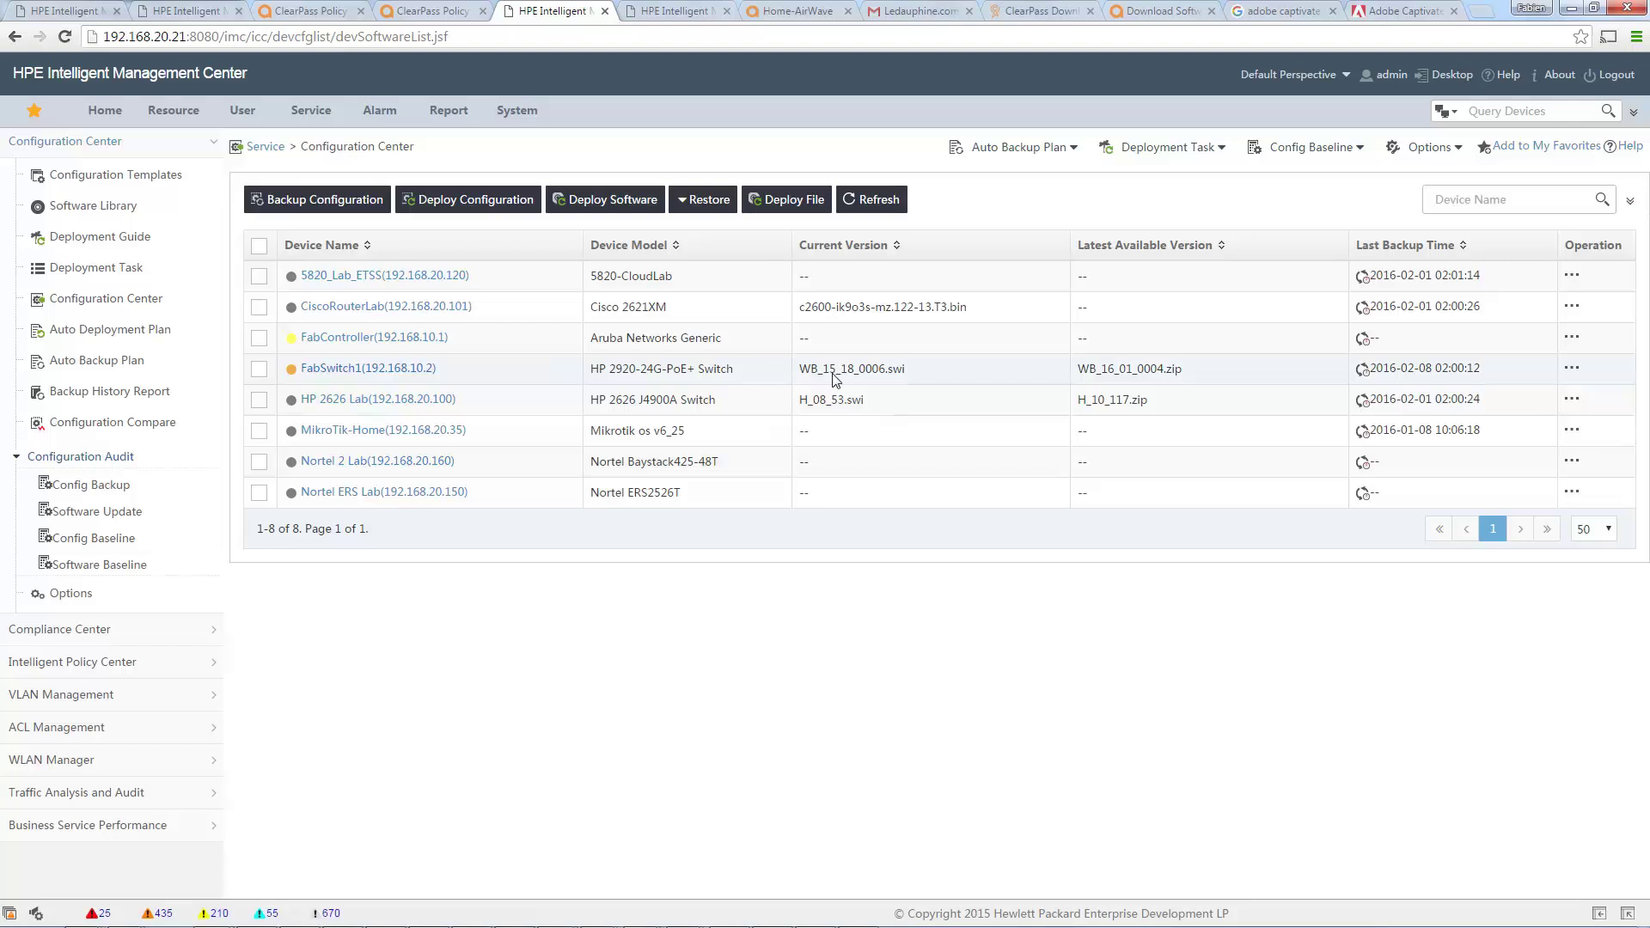
{"action": "left_click_drag", "start_coordinate": [823, 372], "coordinate": [853, 378]}
{"action": "left_click", "coordinate": [890, 378]}
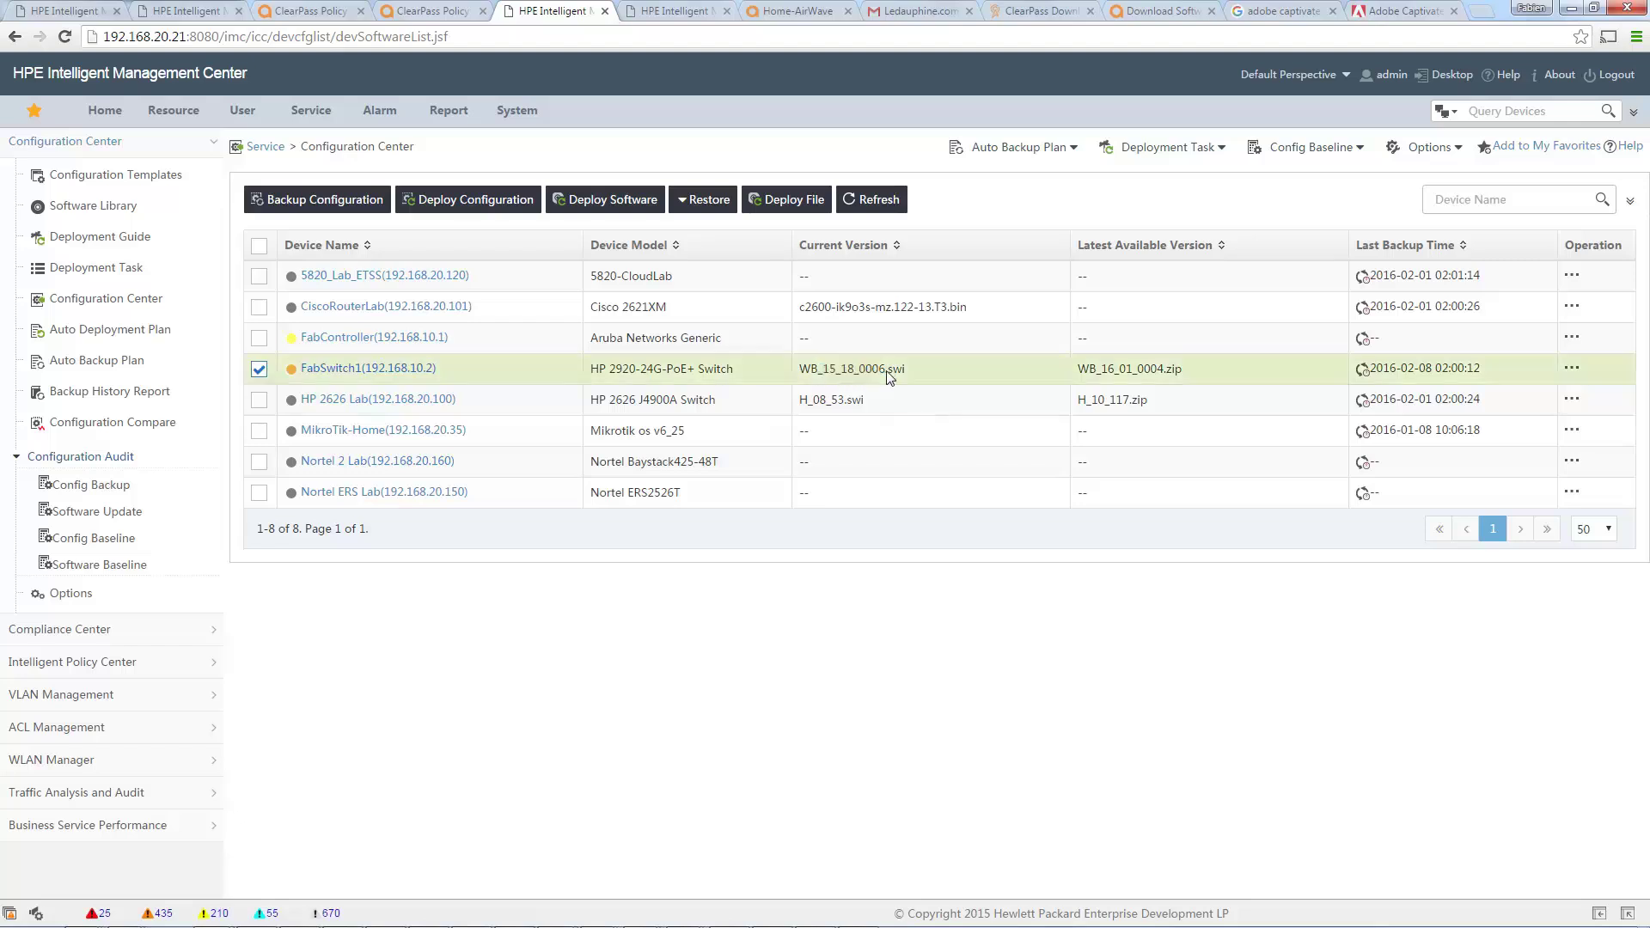
{"action": "left_click_drag", "start_coordinate": [1100, 371], "coordinate": [1160, 378]}
{"action": "left_click", "coordinate": [1162, 369]}
Begin deploying software to FabSwitch1 with /os/primary as the save directory.
{"action": "left_click", "coordinate": [606, 201]}
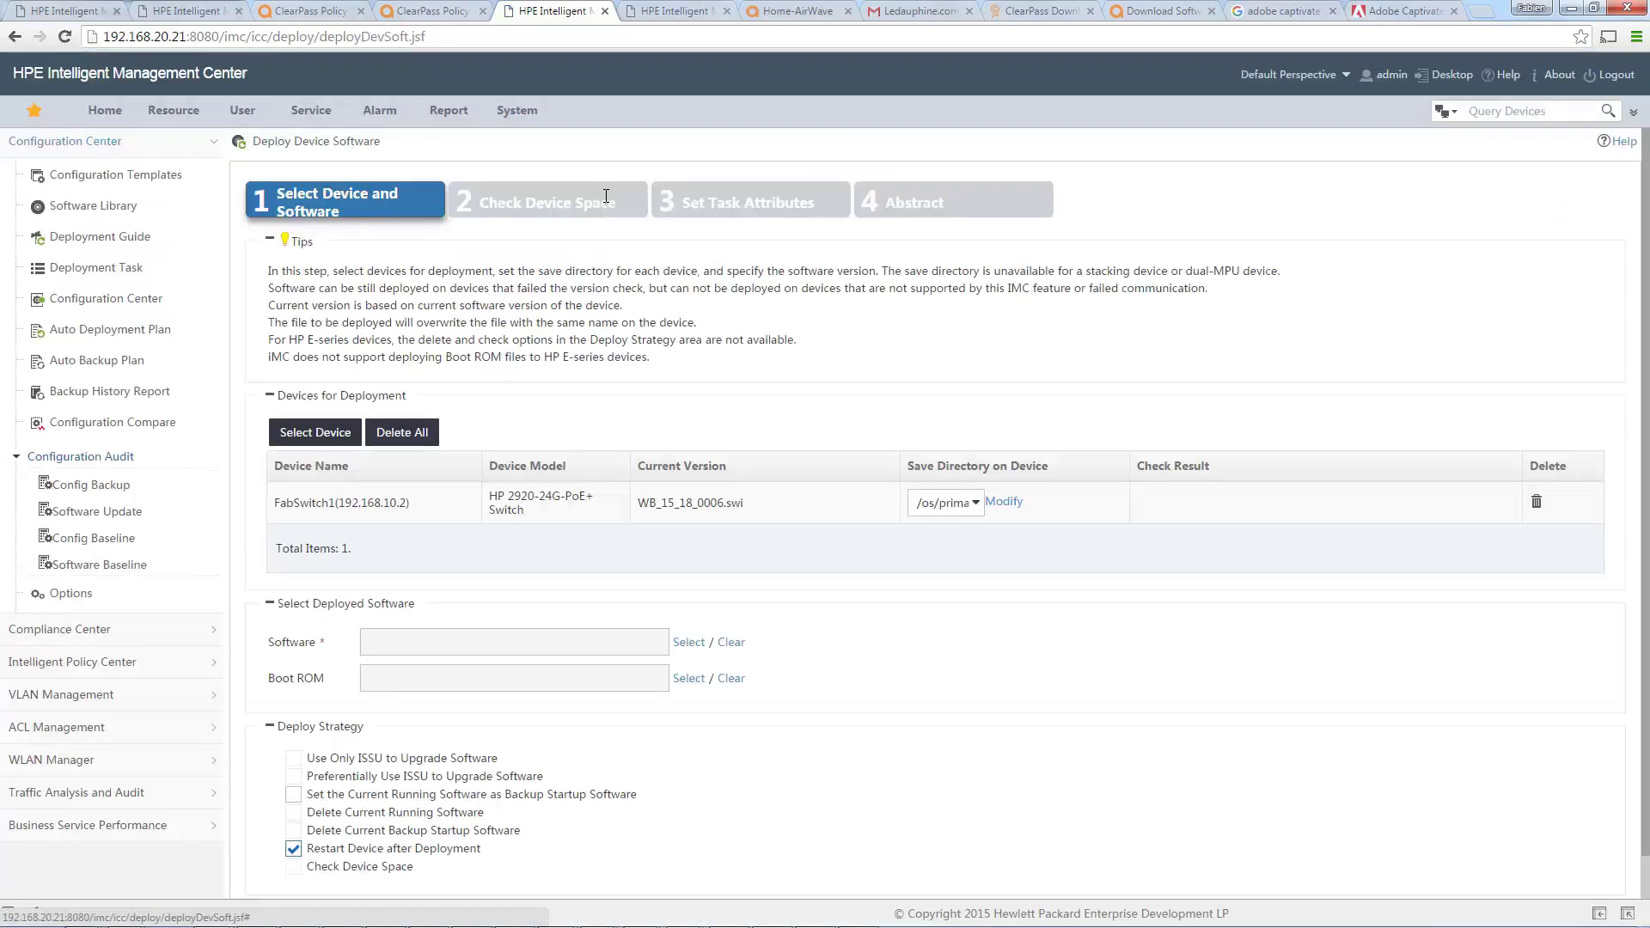
{"action": "left_click", "coordinate": [949, 510]}
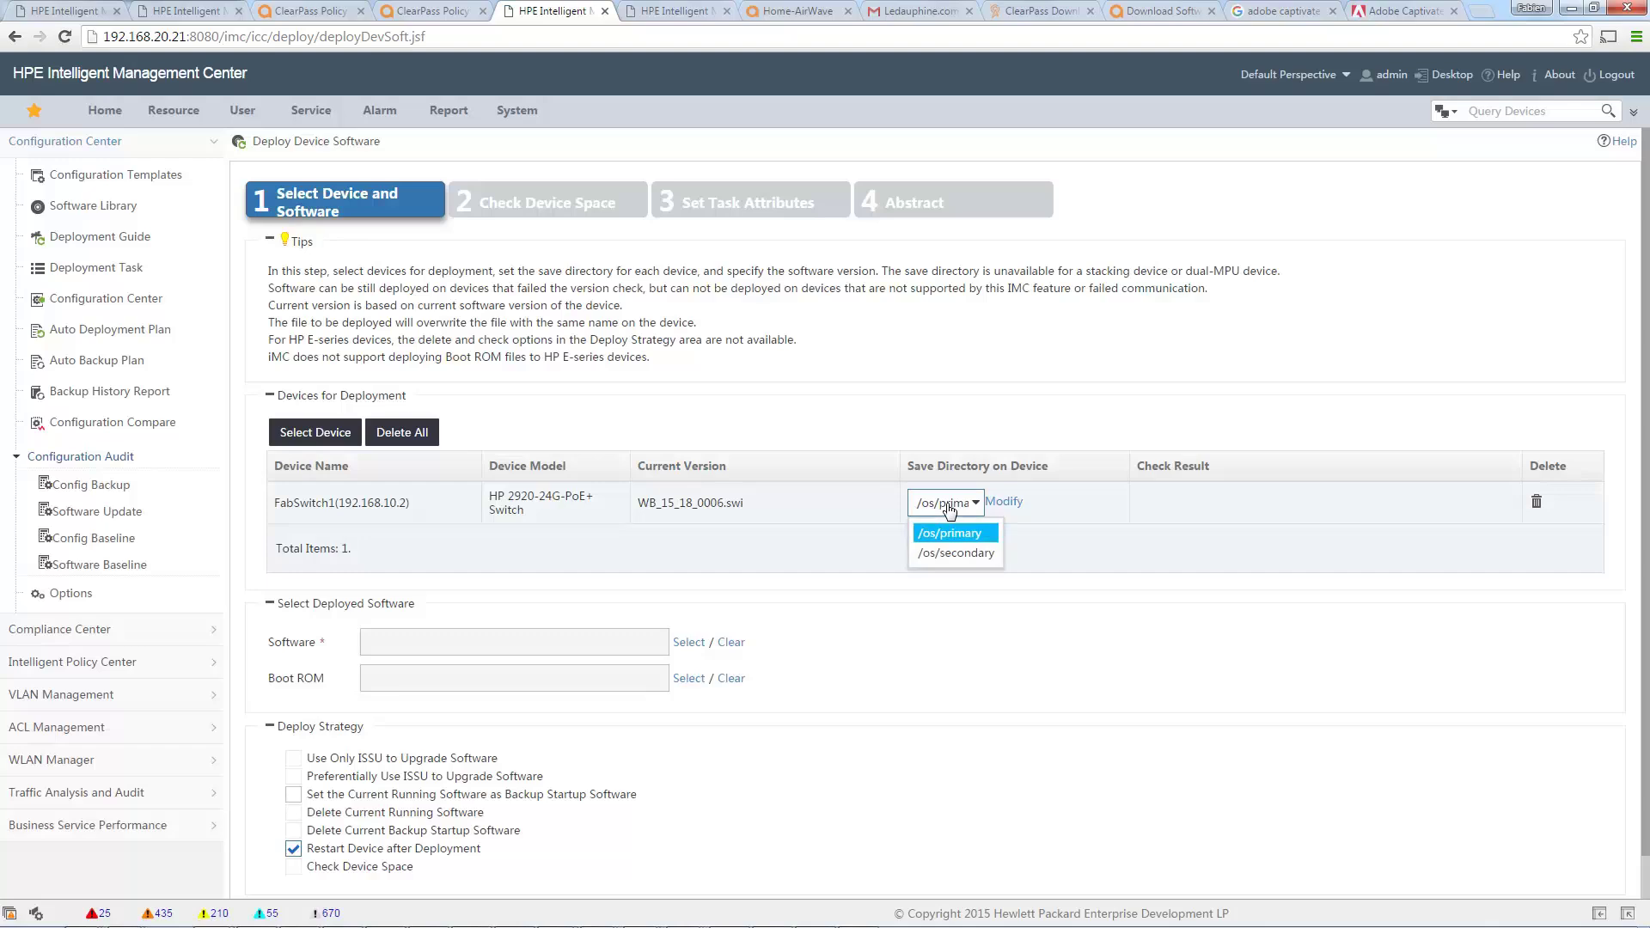
{"action": "left_click", "coordinate": [949, 533]}
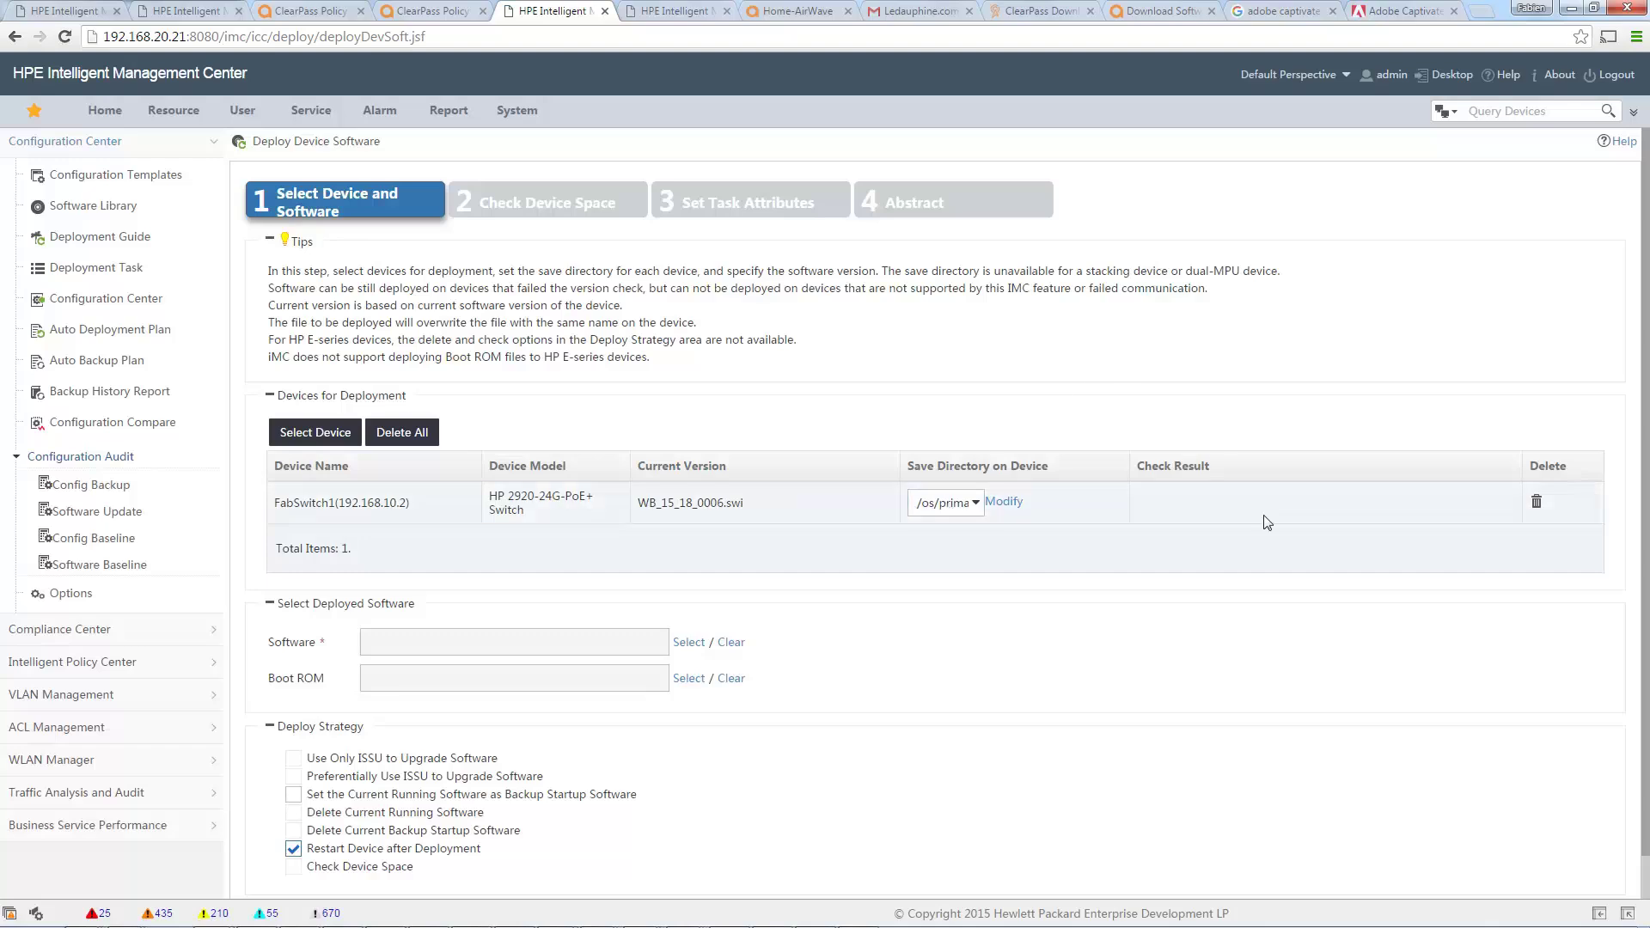
{"action": "scroll", "coordinate": [1264, 521], "scroll_direction": "down", "scroll_amount": 1}
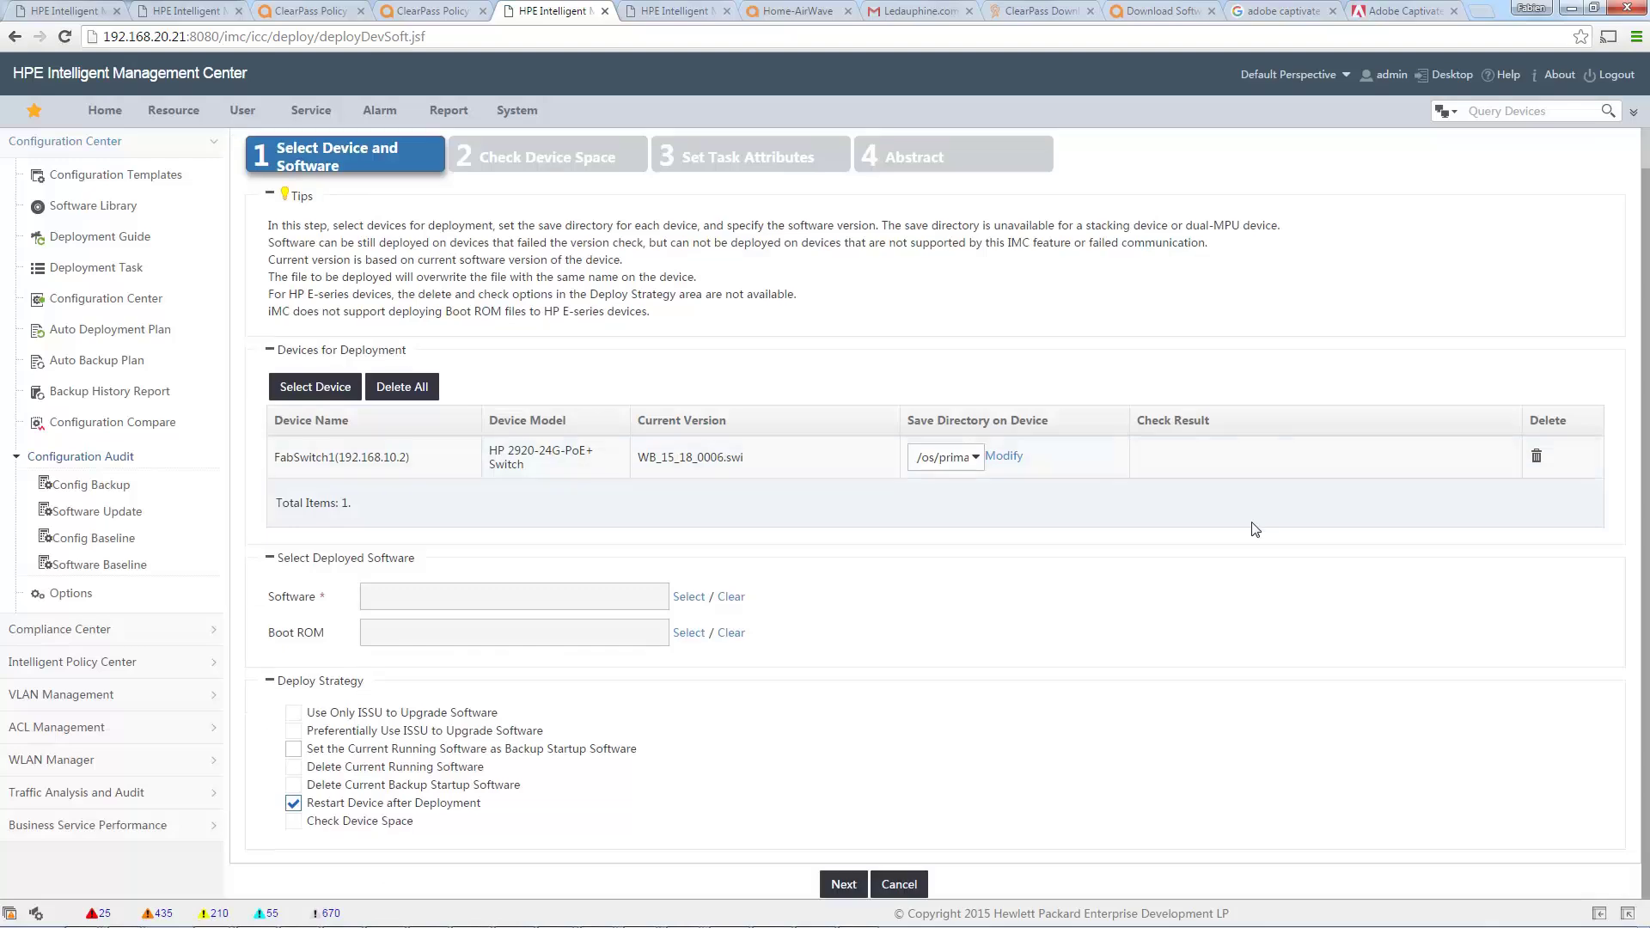
Choose WB_16_01_0004.zip and keep the current running software as backup startup software.
{"action": "left_click", "coordinate": [687, 596]}
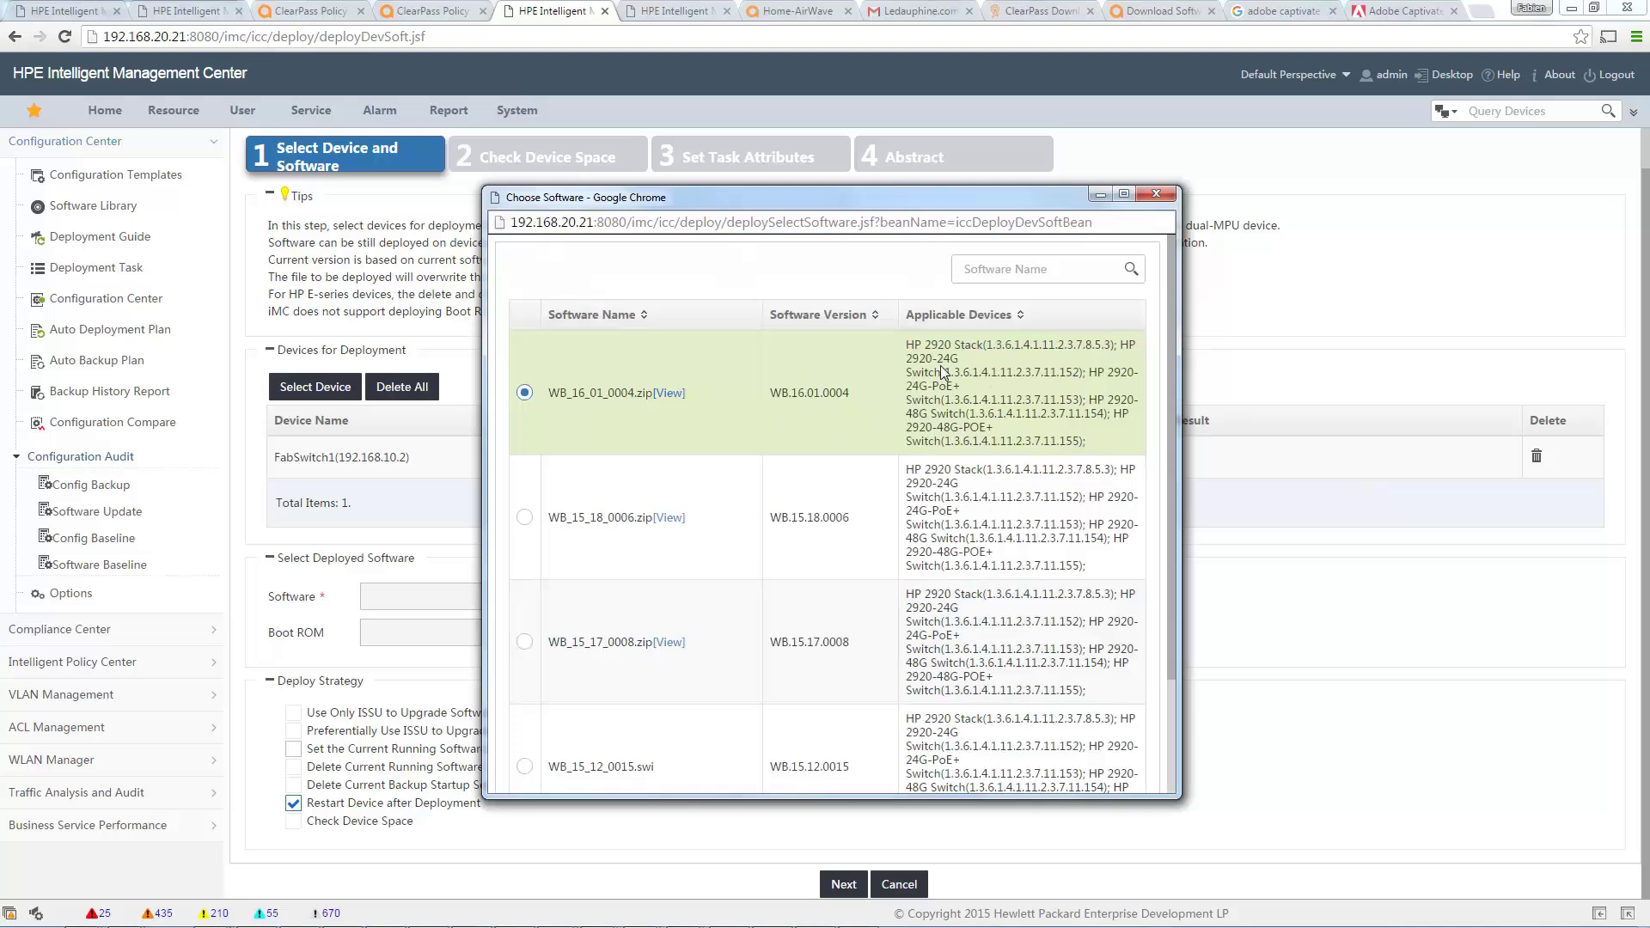
{"action": "scroll", "coordinate": [988, 393], "scroll_direction": "down", "scroll_amount": 3}
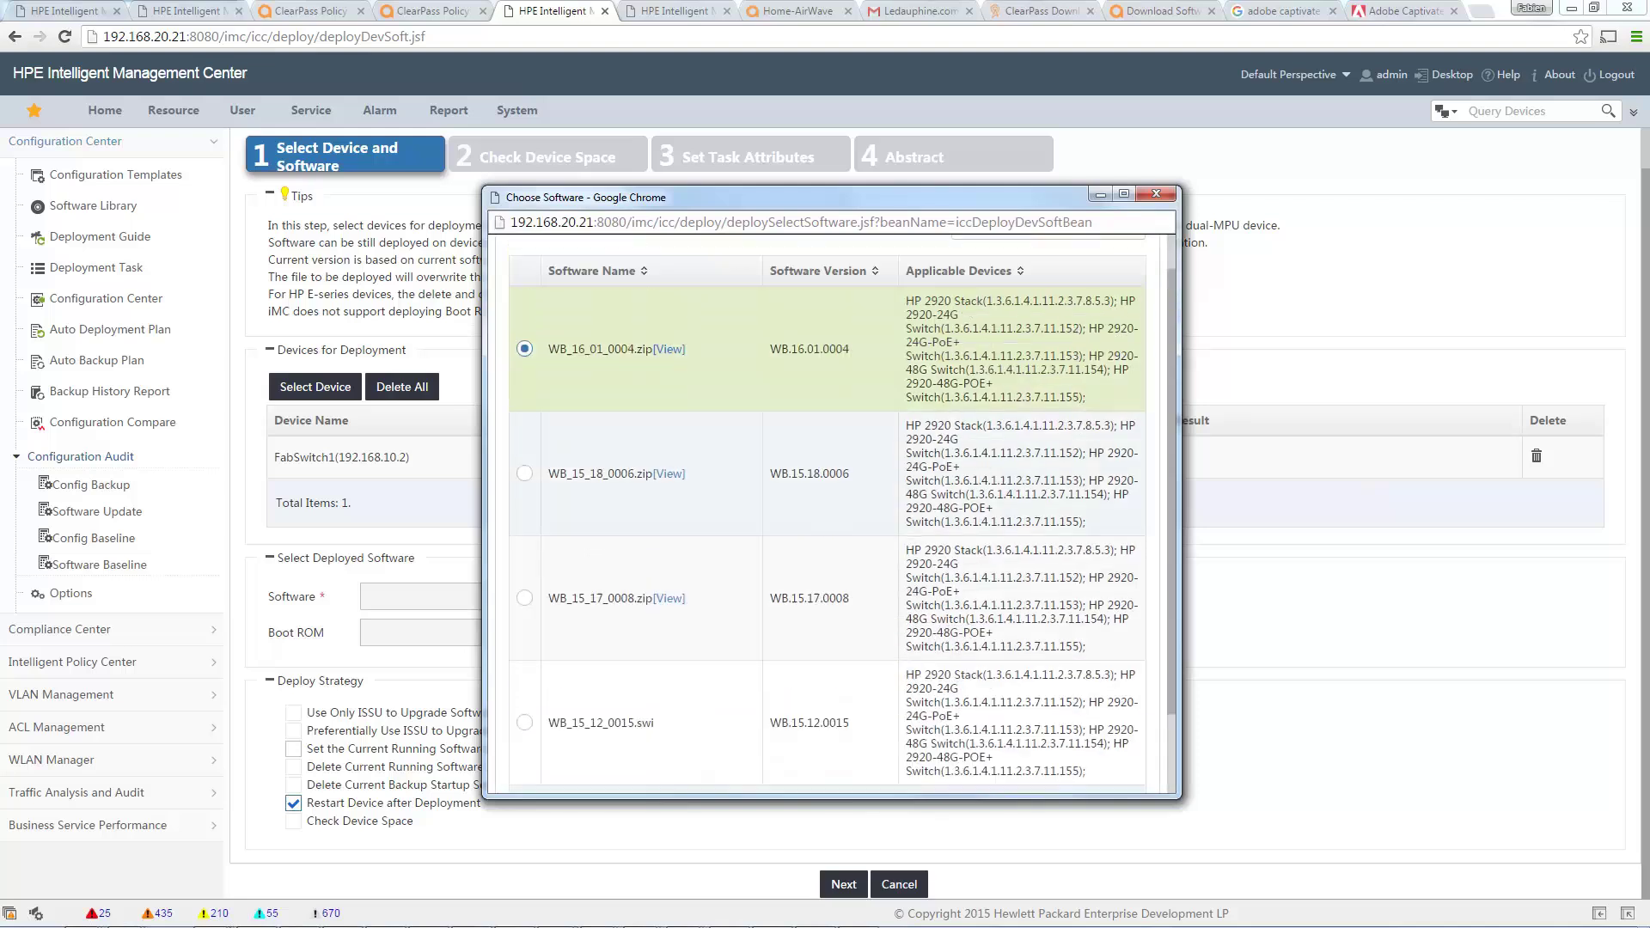
{"action": "left_click", "coordinate": [795, 770]}
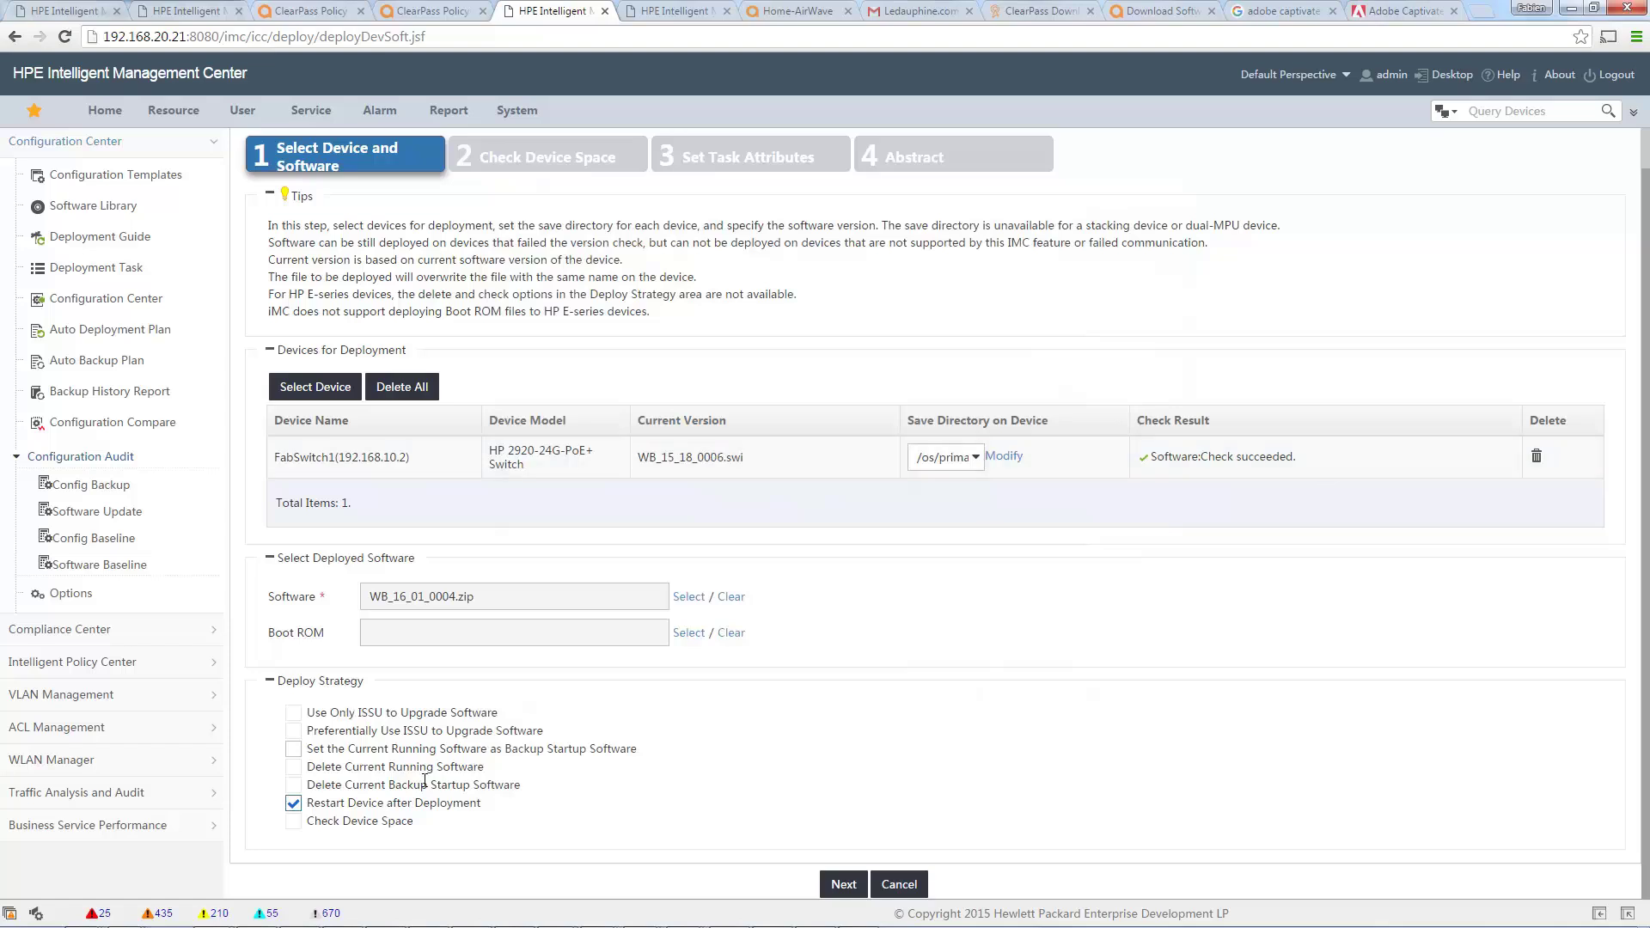
{"action": "left_click", "coordinate": [293, 750]}
Pass the device space check confirming sufficient space for the image.
{"action": "left_click", "coordinate": [842, 887]}
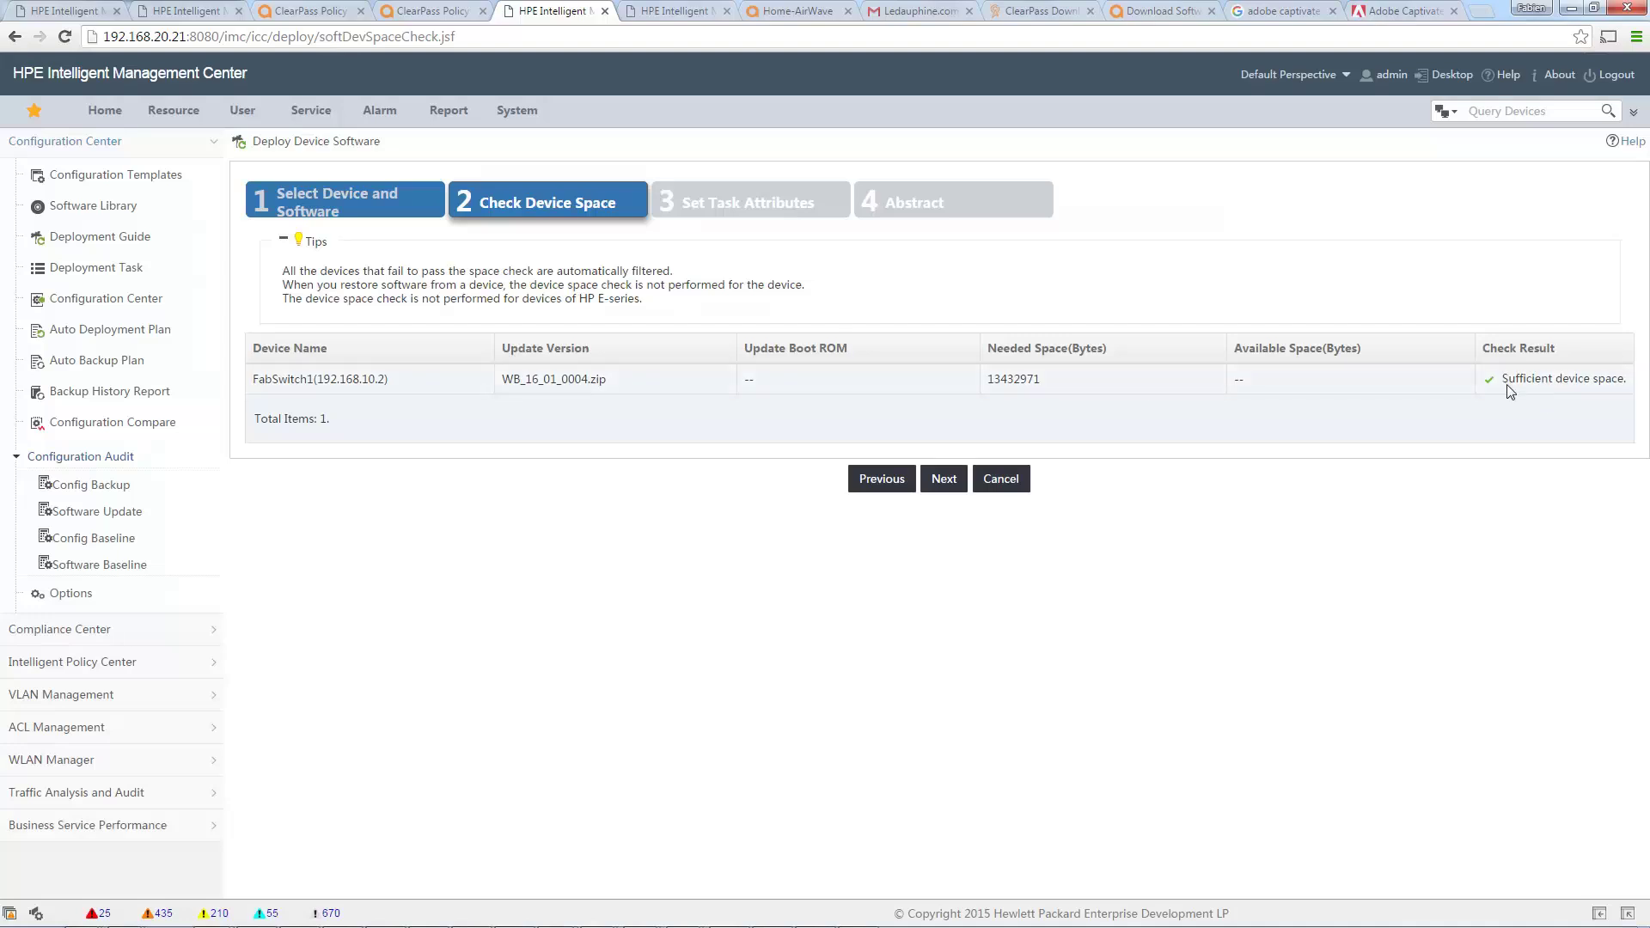
{"action": "left_click_drag", "start_coordinate": [1507, 382], "coordinate": [1622, 383]}
{"action": "left_click", "coordinate": [943, 479]}
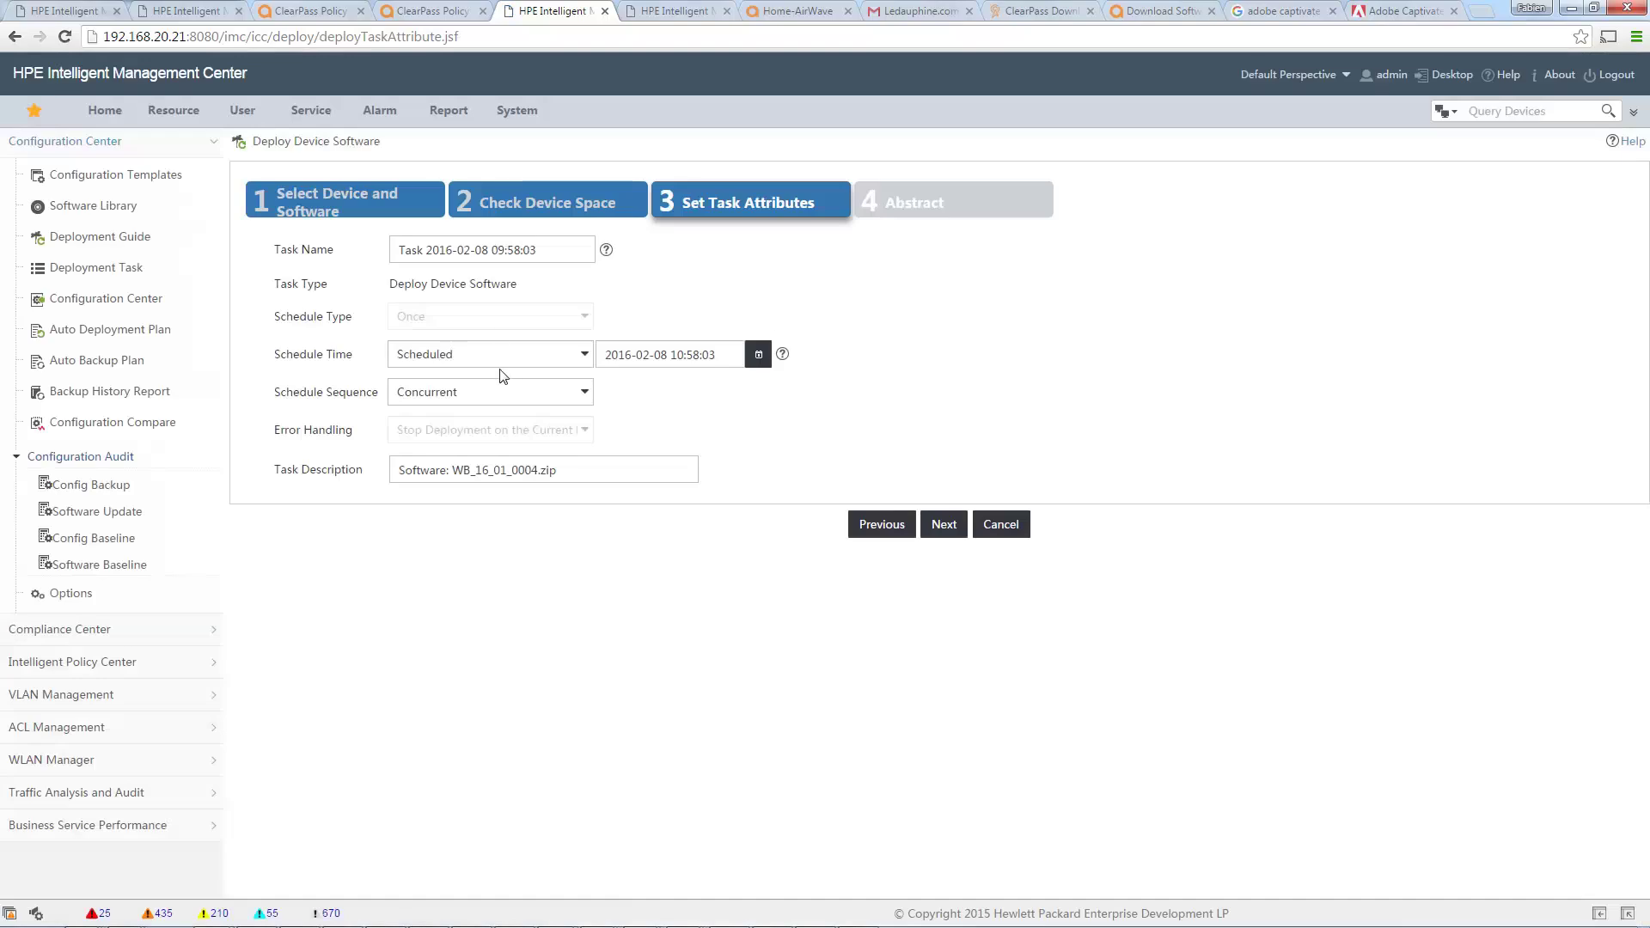
Set the task's schedule time to Immediately and create the deploy task.
{"action": "left_click", "coordinate": [560, 362]}
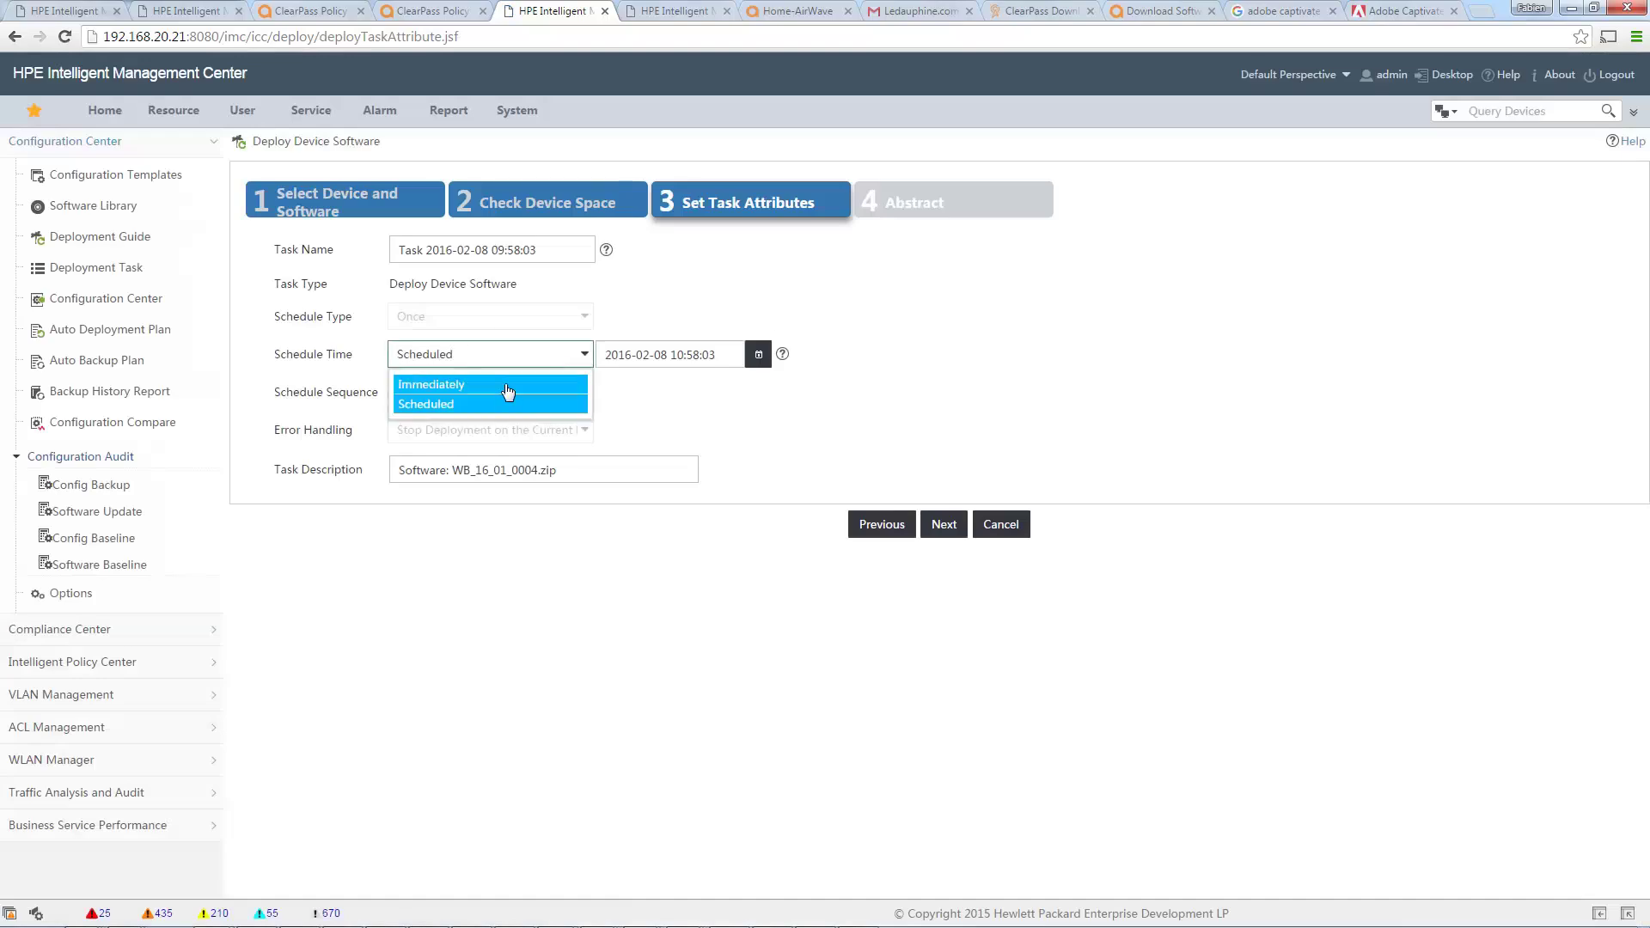
{"action": "left_click", "coordinate": [507, 384]}
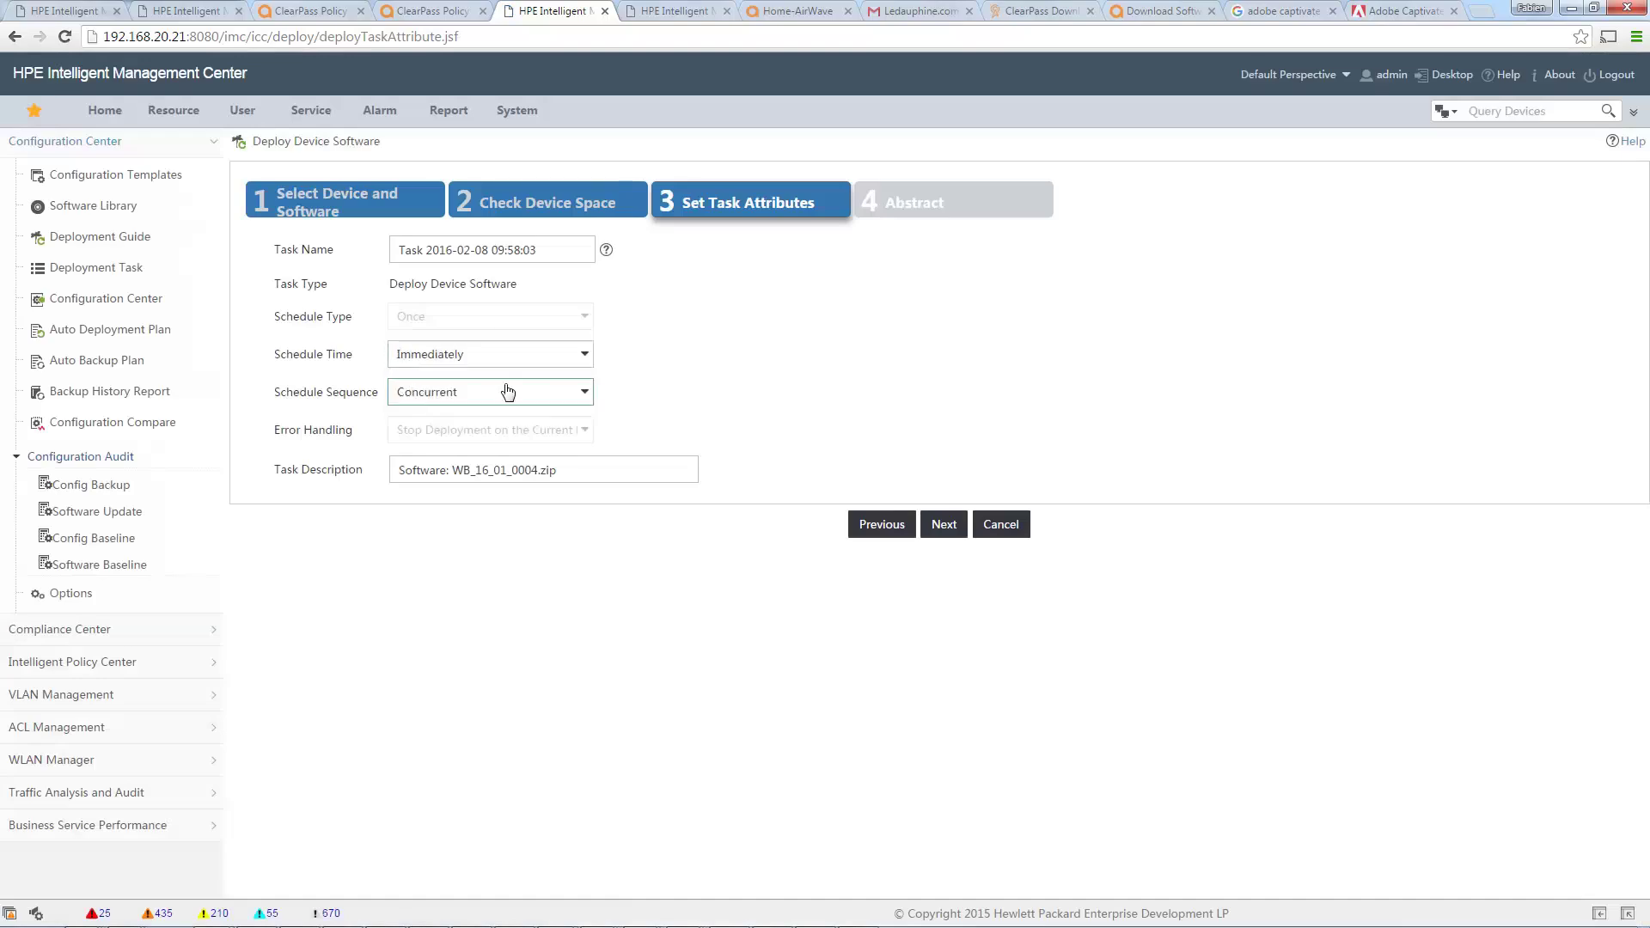
{"action": "left_click", "coordinate": [943, 526]}
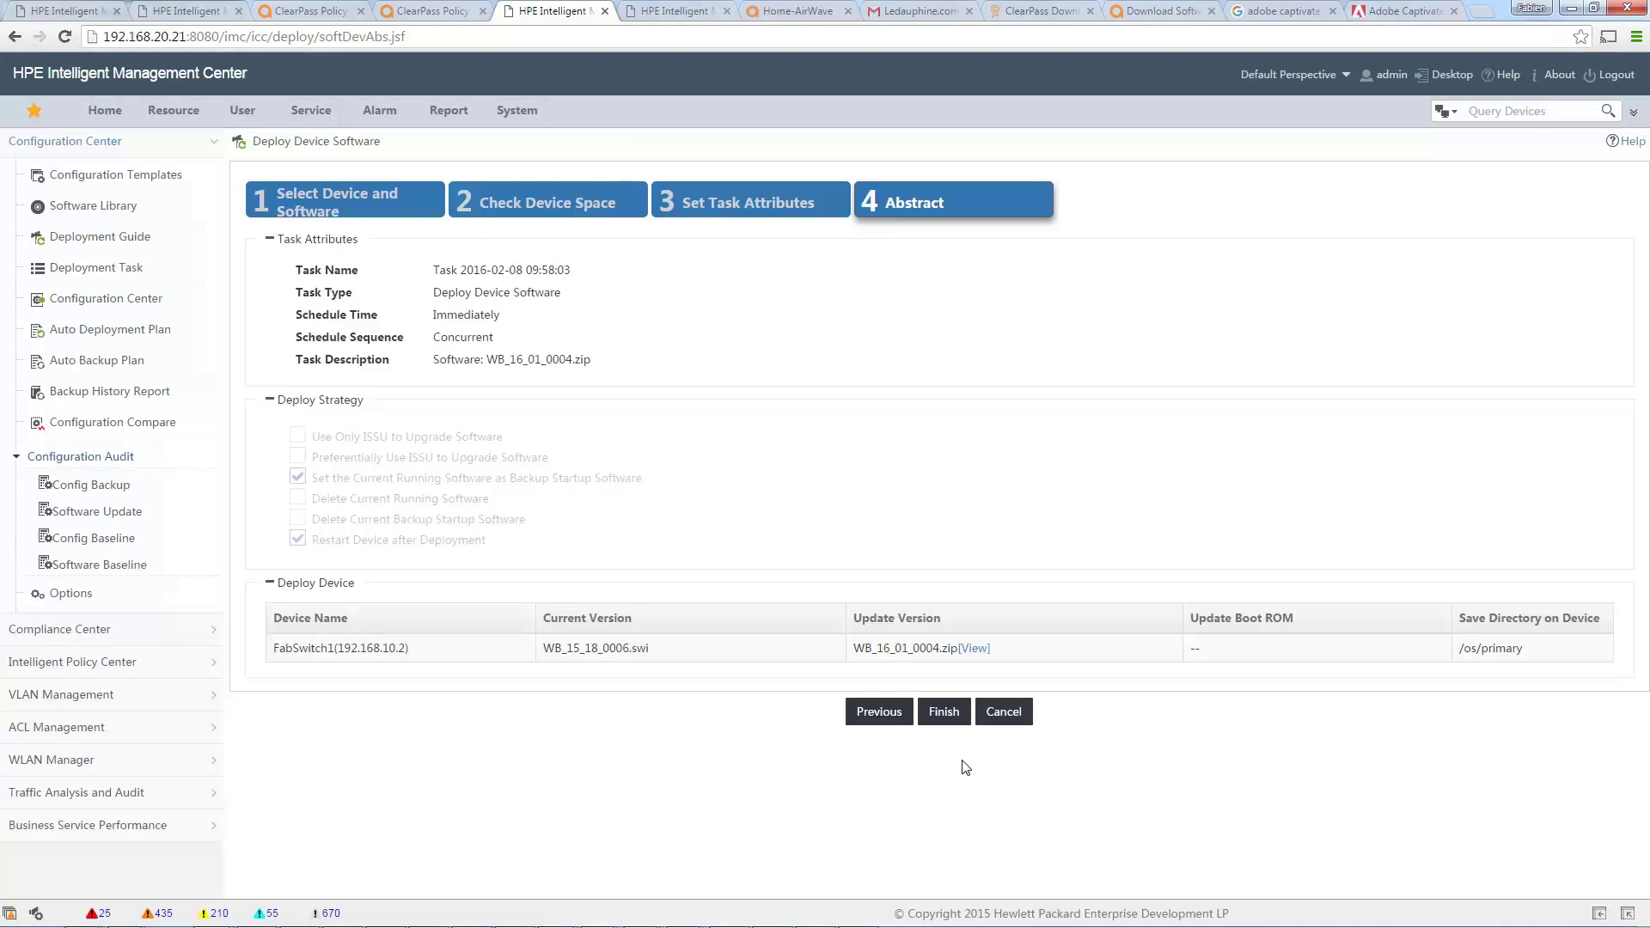
{"action": "left_click", "coordinate": [948, 716]}
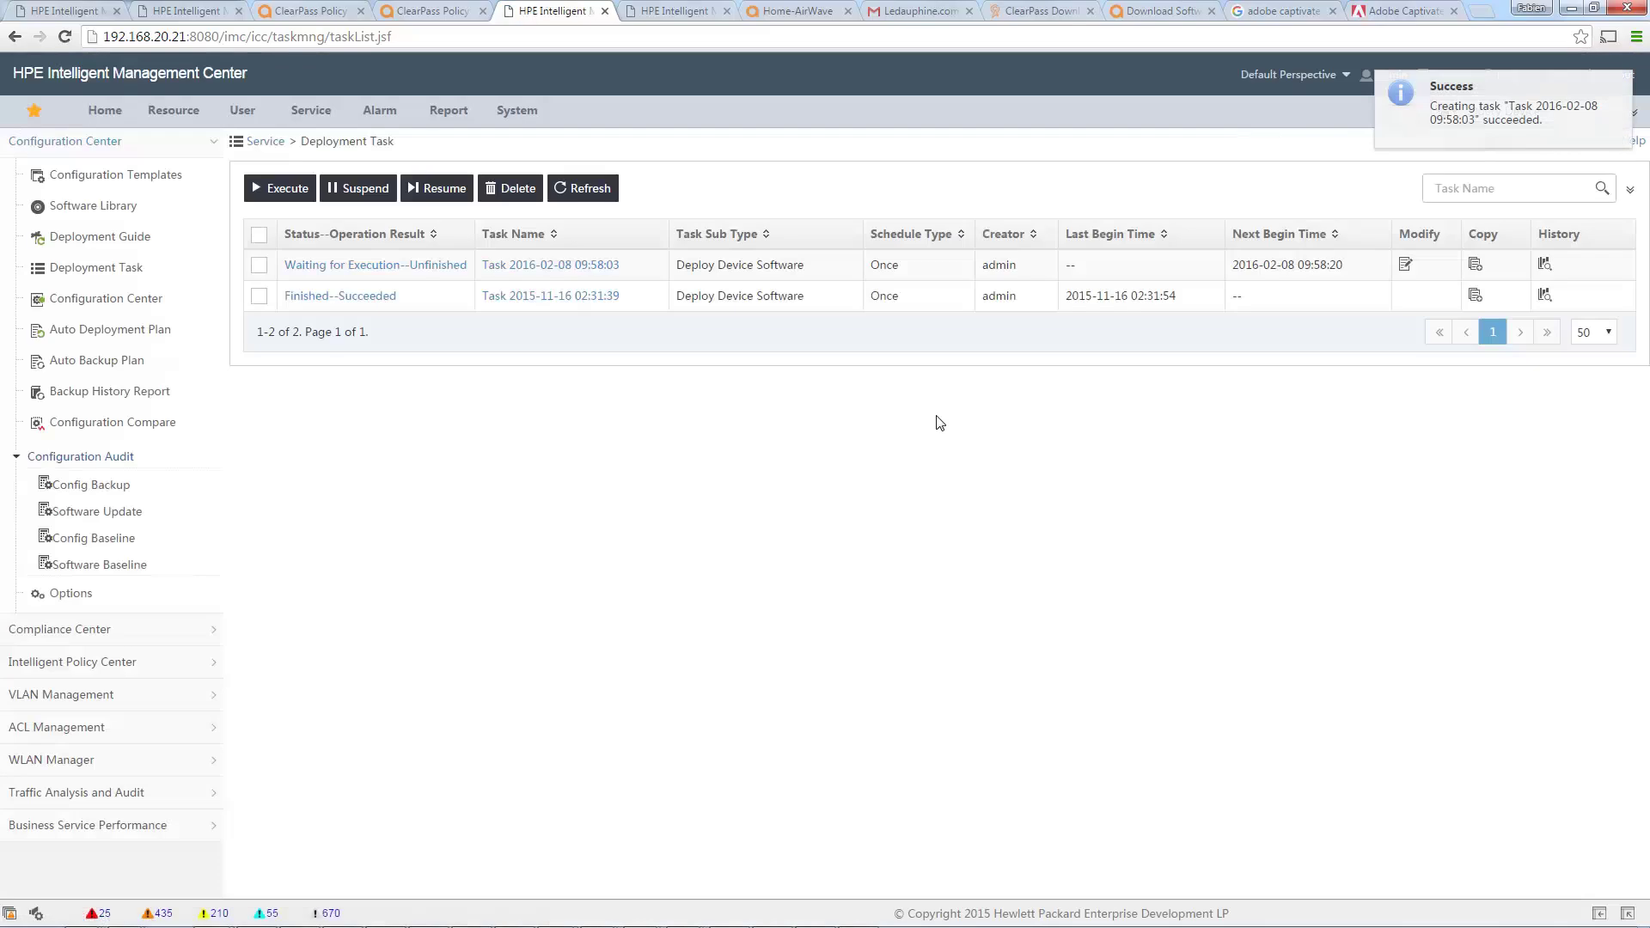
Open the task's execution result and refresh until it shows Set Main Startup Software as Backup.
{"action": "left_click", "coordinate": [412, 269]}
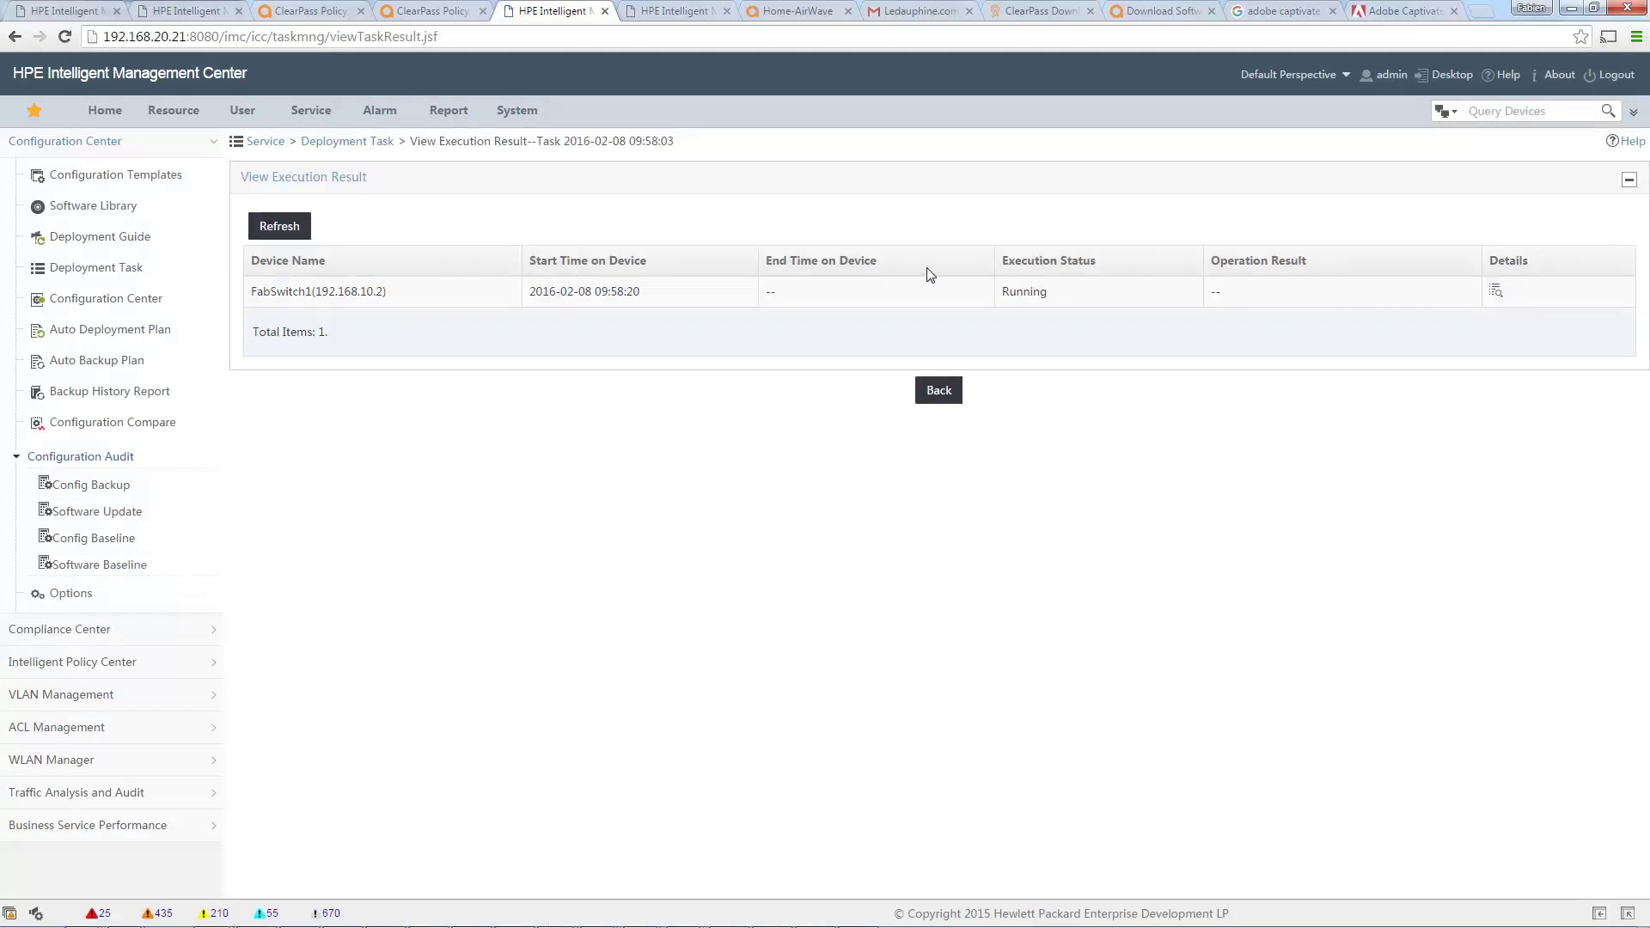
{"action": "left_click", "coordinate": [256, 232]}
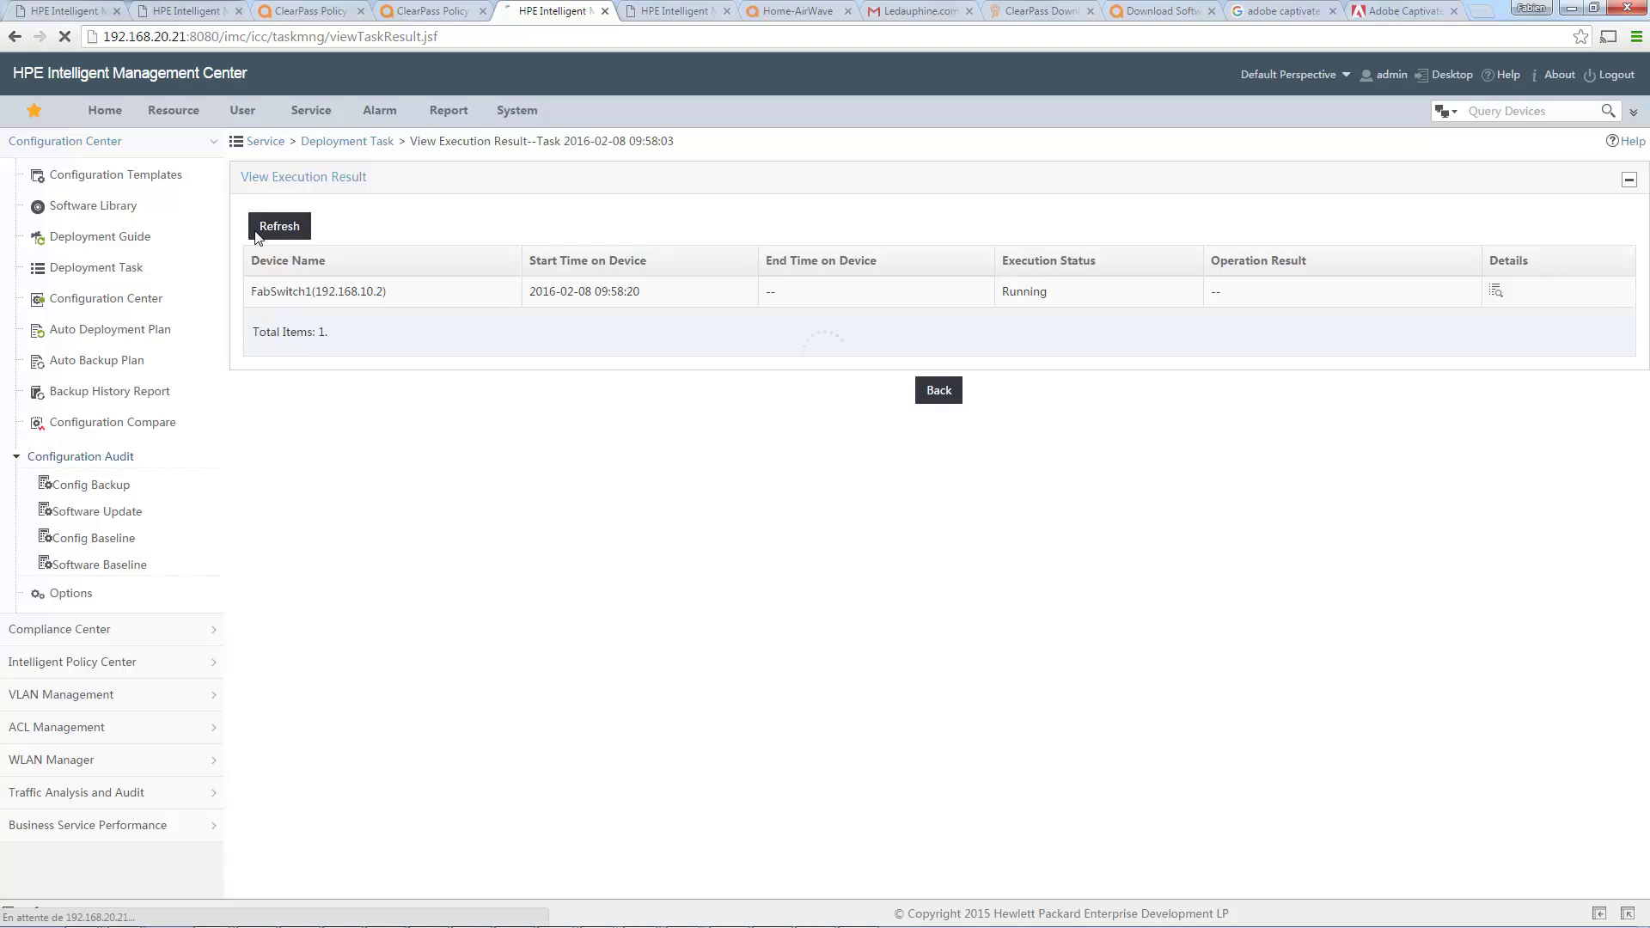
{"action": "left_click", "coordinate": [285, 228]}
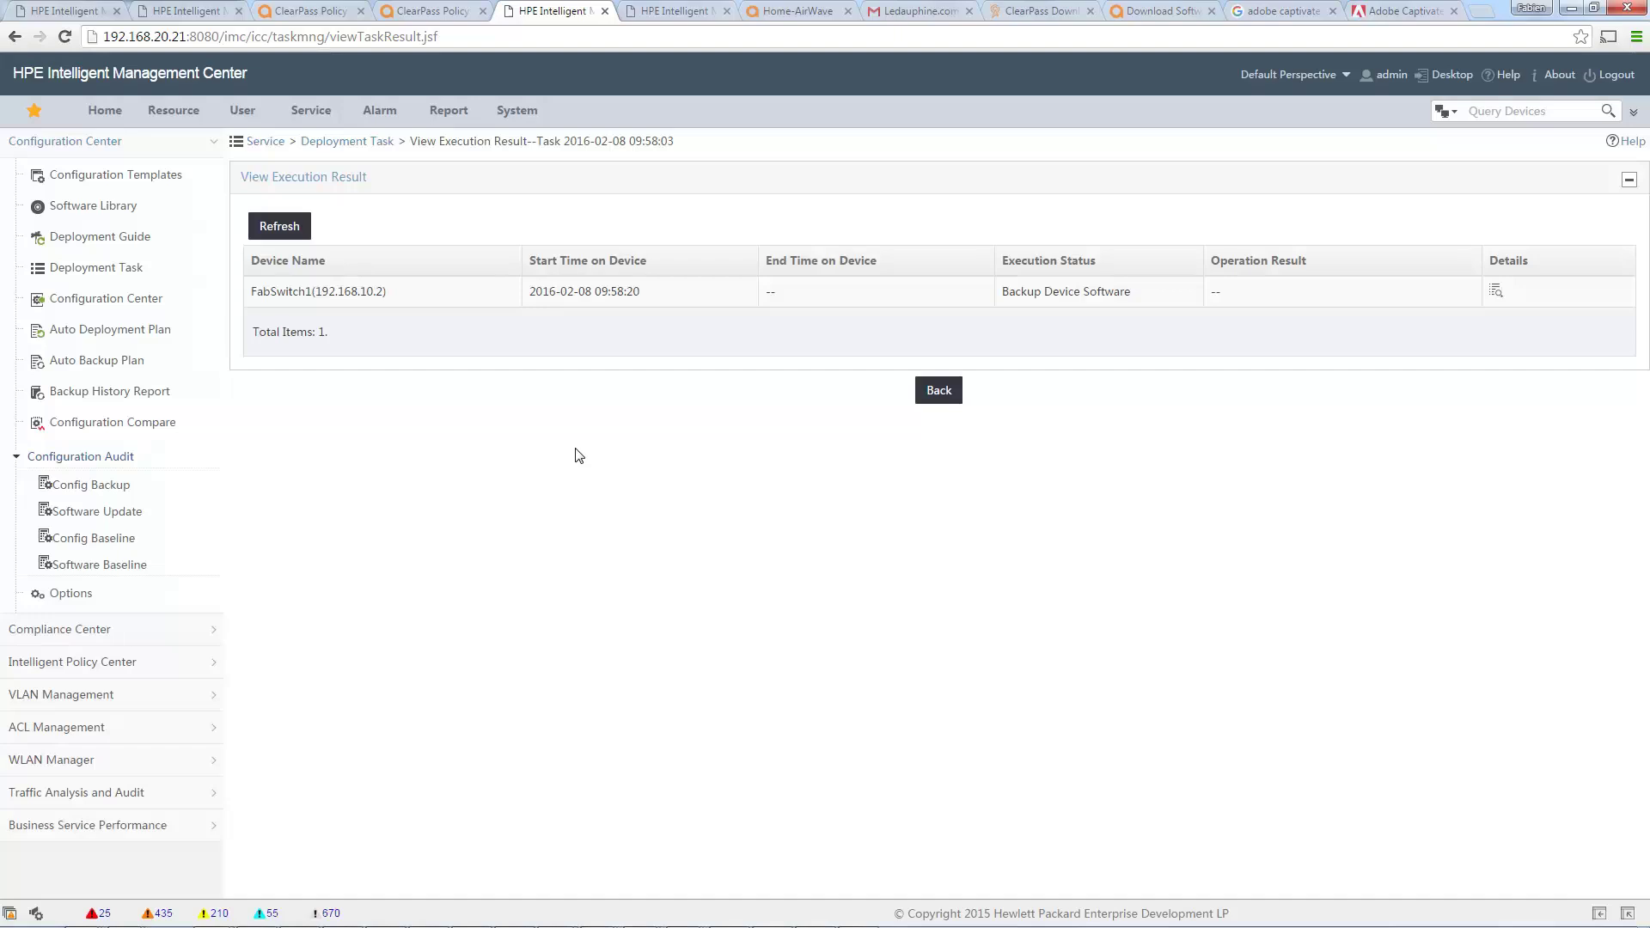
{"action": "left_click", "coordinate": [281, 236]}
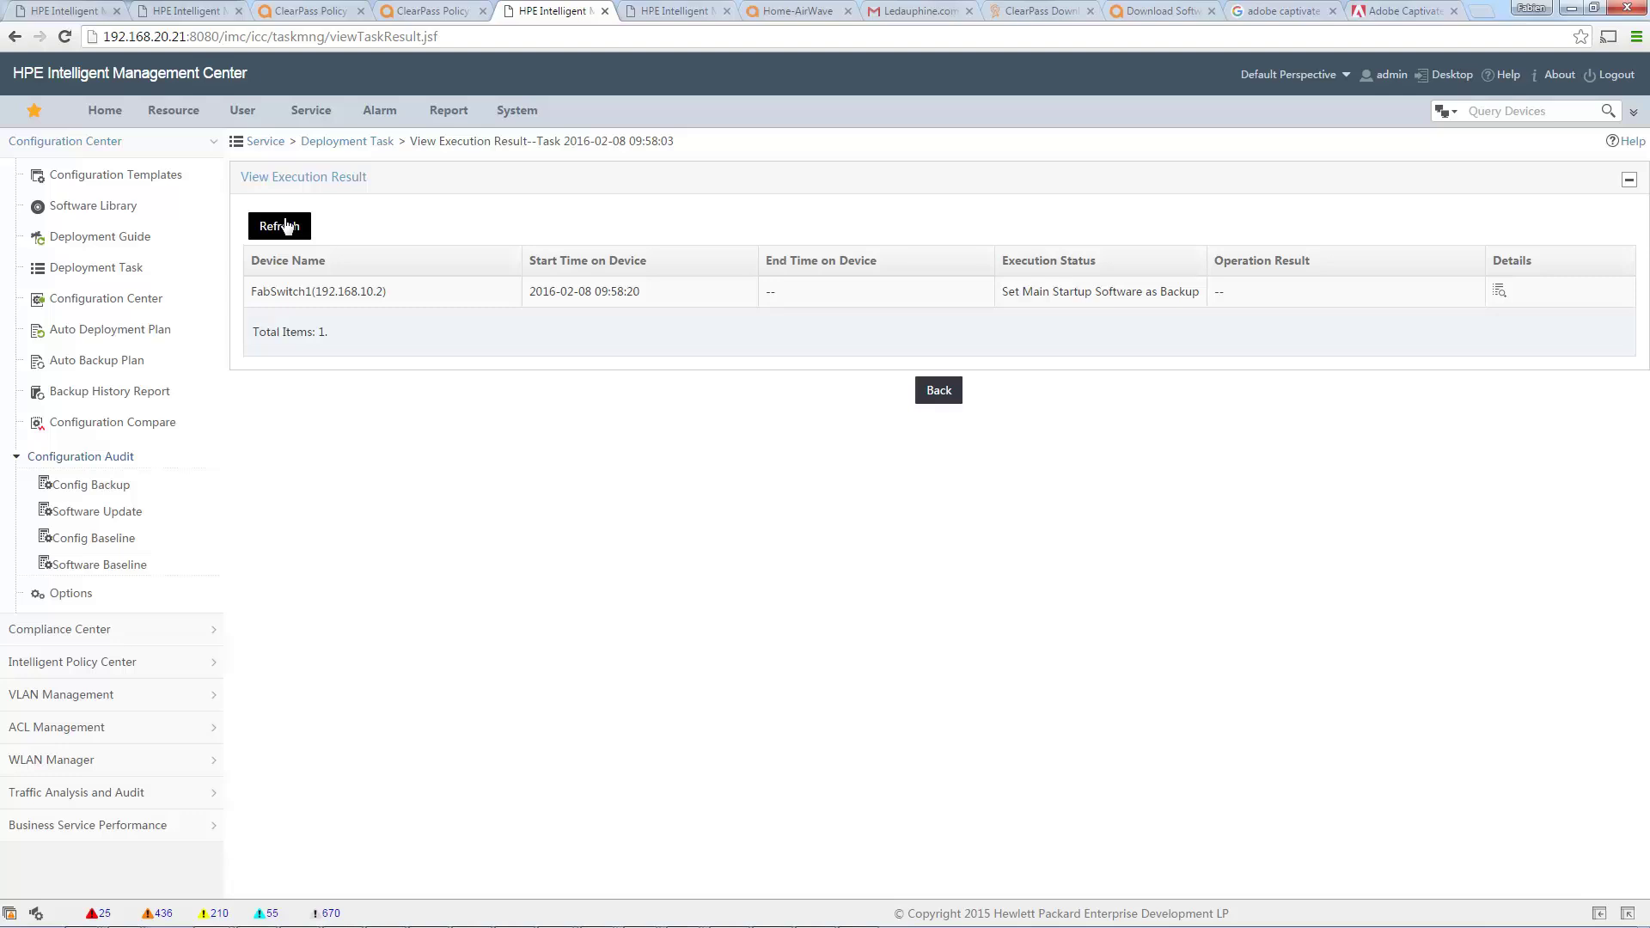
{"action": "left_click", "coordinate": [287, 226]}
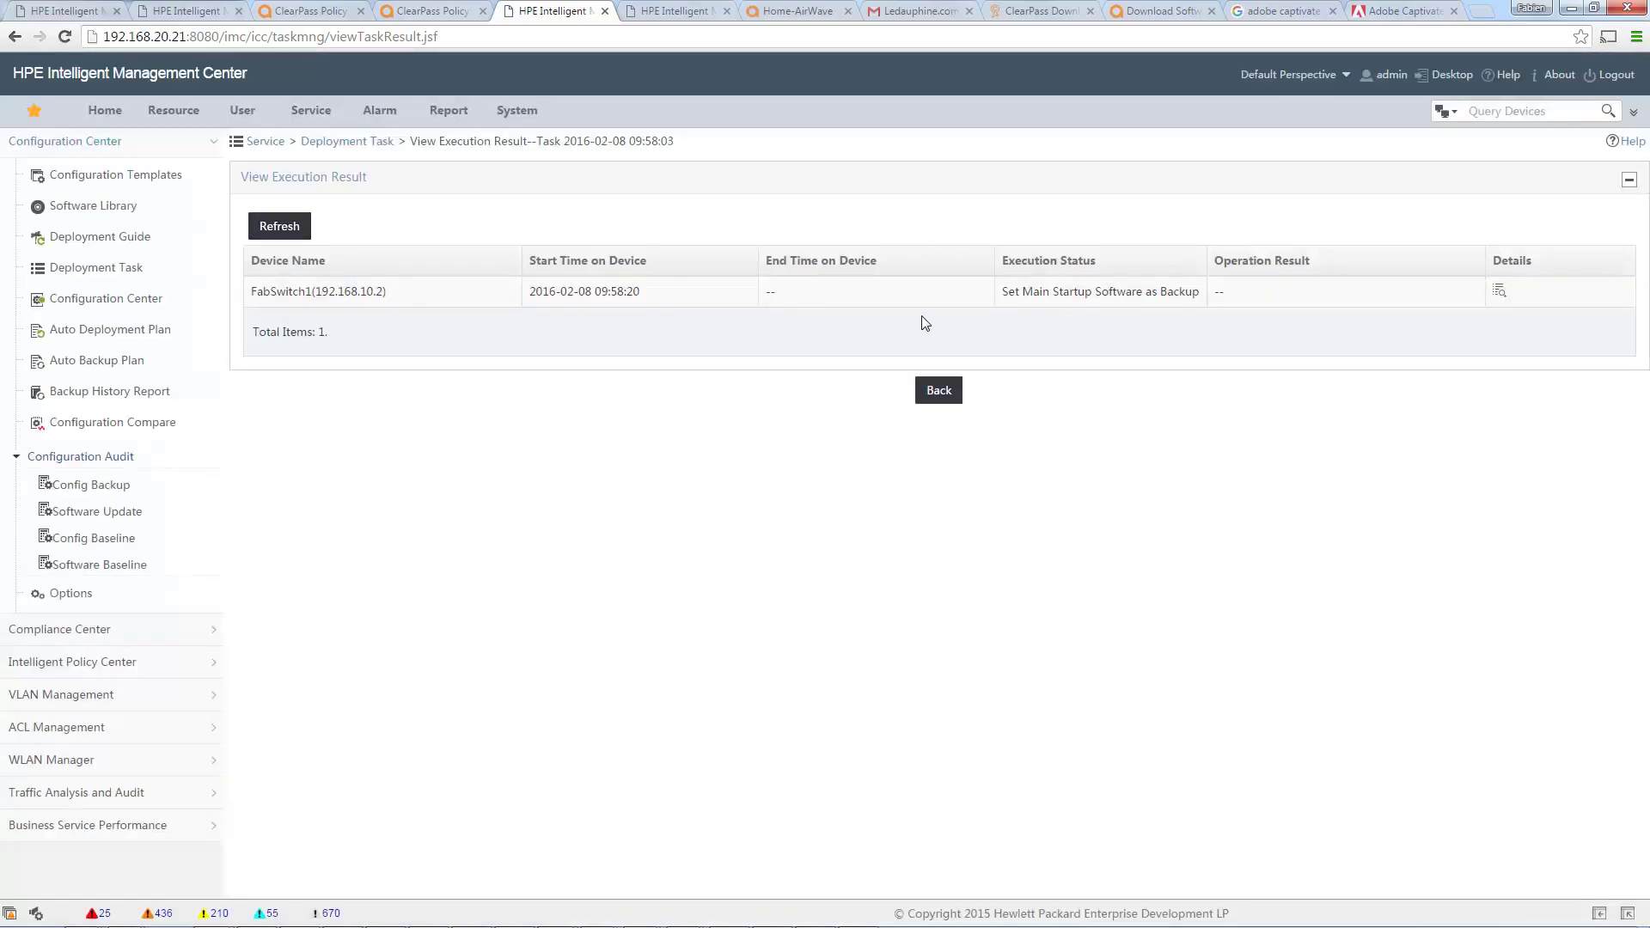
Refresh the execution result until FabSwitch1 shows Finish with operation result Succeeded.
{"action": "left_click", "coordinate": [278, 226]}
{"action": "left_click", "coordinate": [280, 232]}
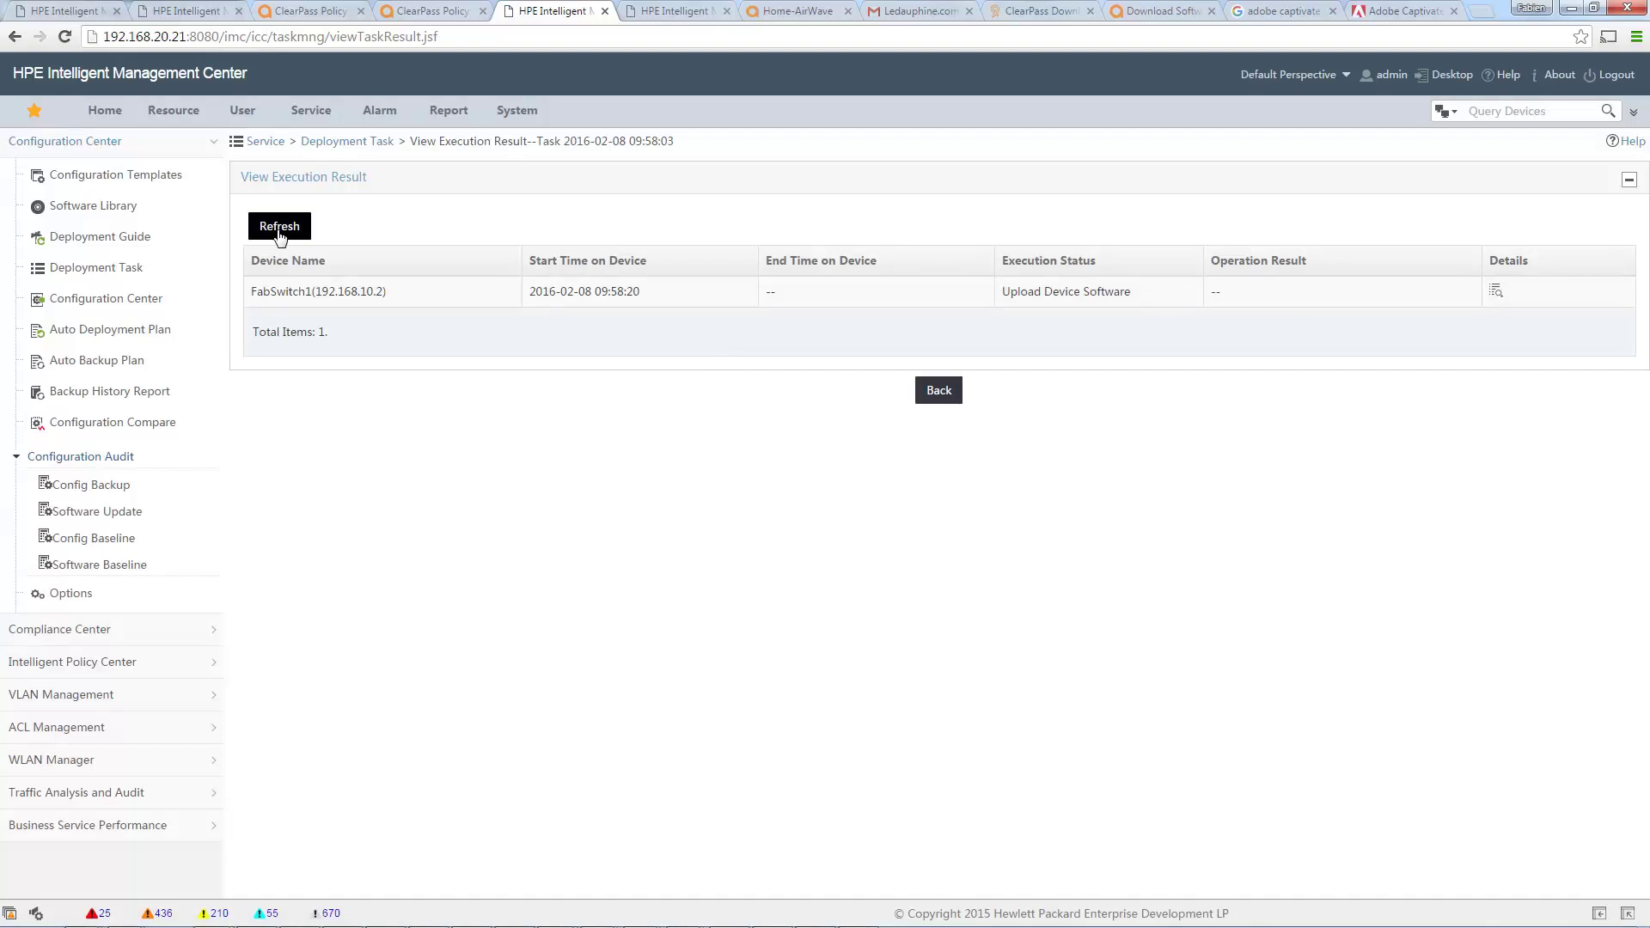
{"action": "left_click", "coordinate": [280, 232]}
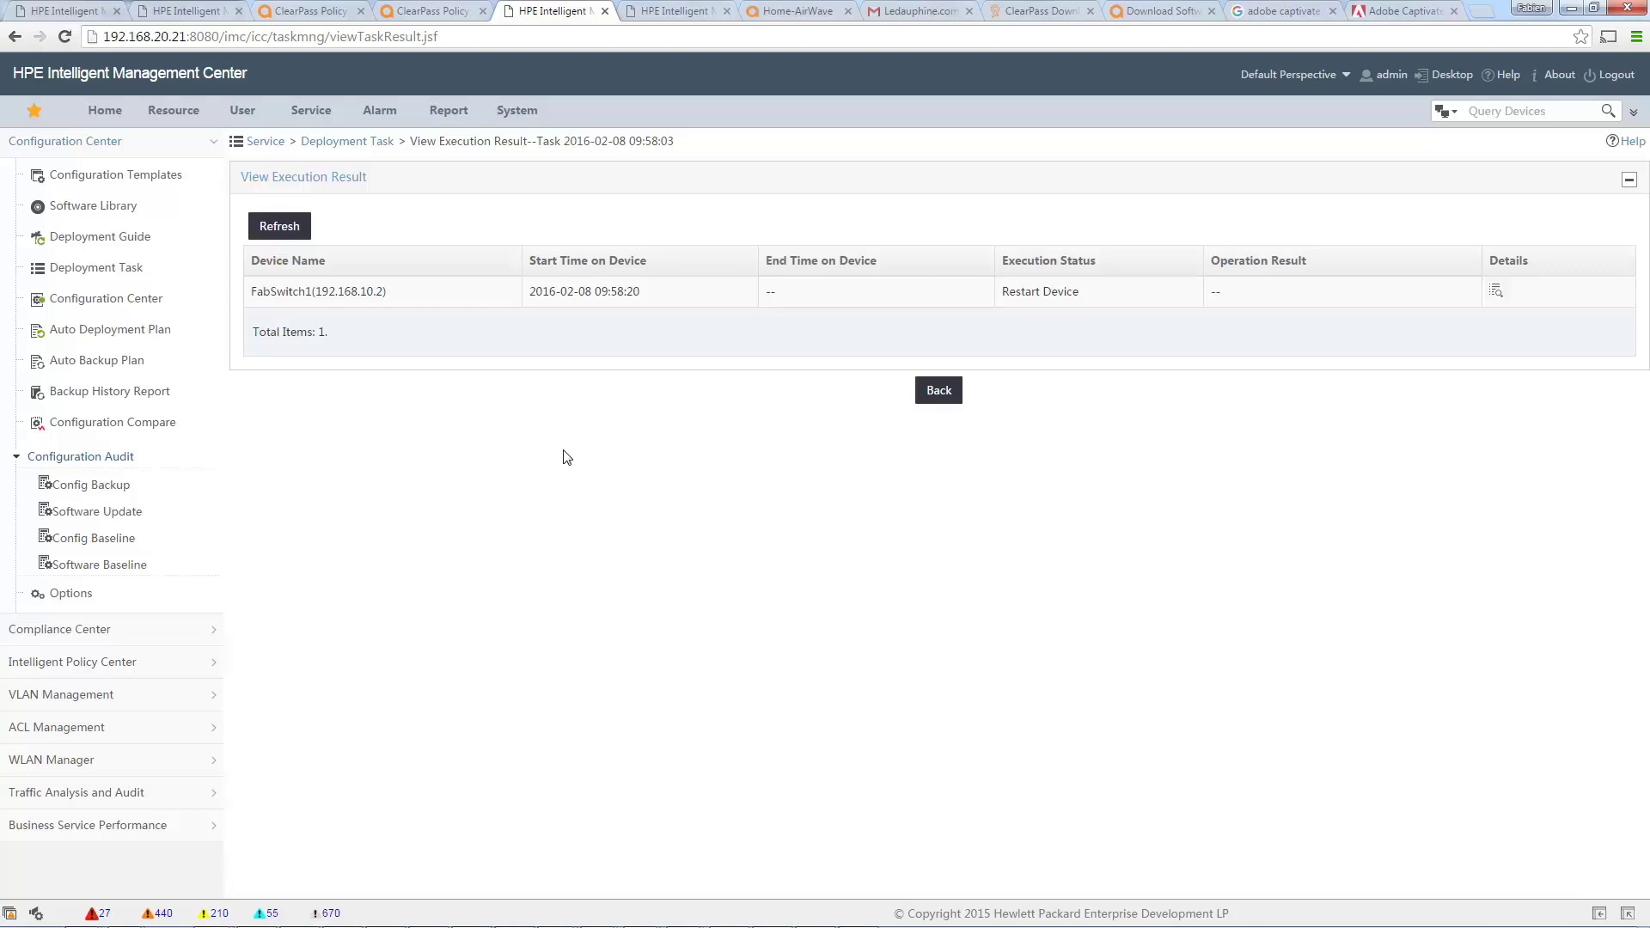
{"action": "left_click", "coordinate": [289, 234]}
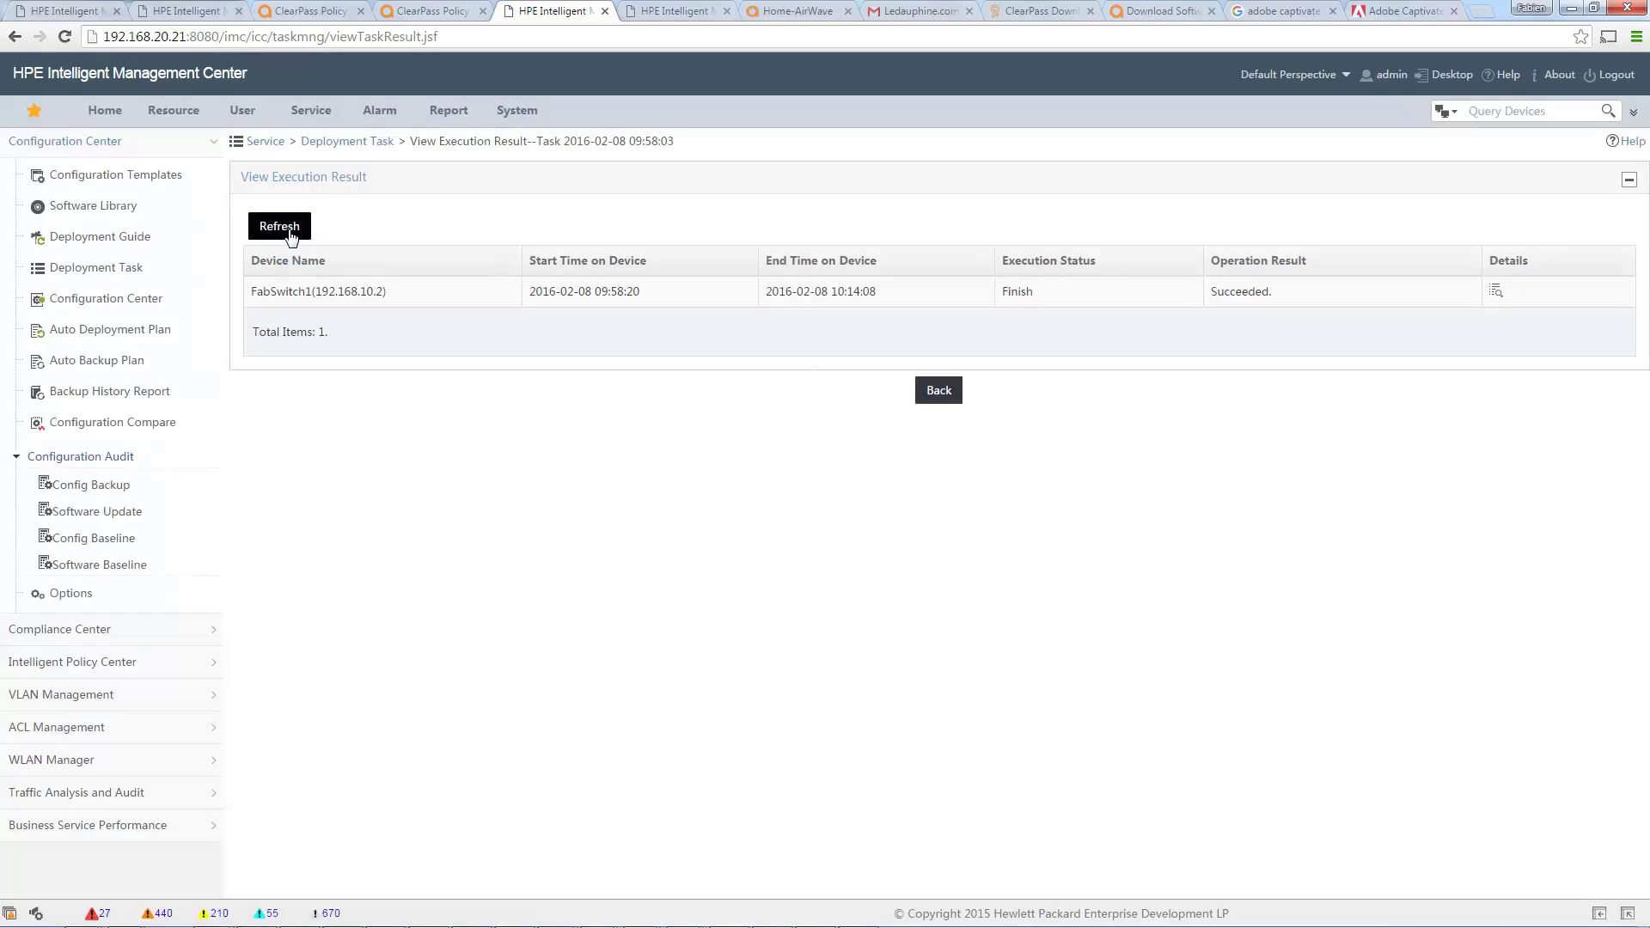
Review the execution details, then return to the device list showing FabSwitch1 on WB_16_01_0004.swi.
{"action": "left_click", "coordinate": [1495, 302]}
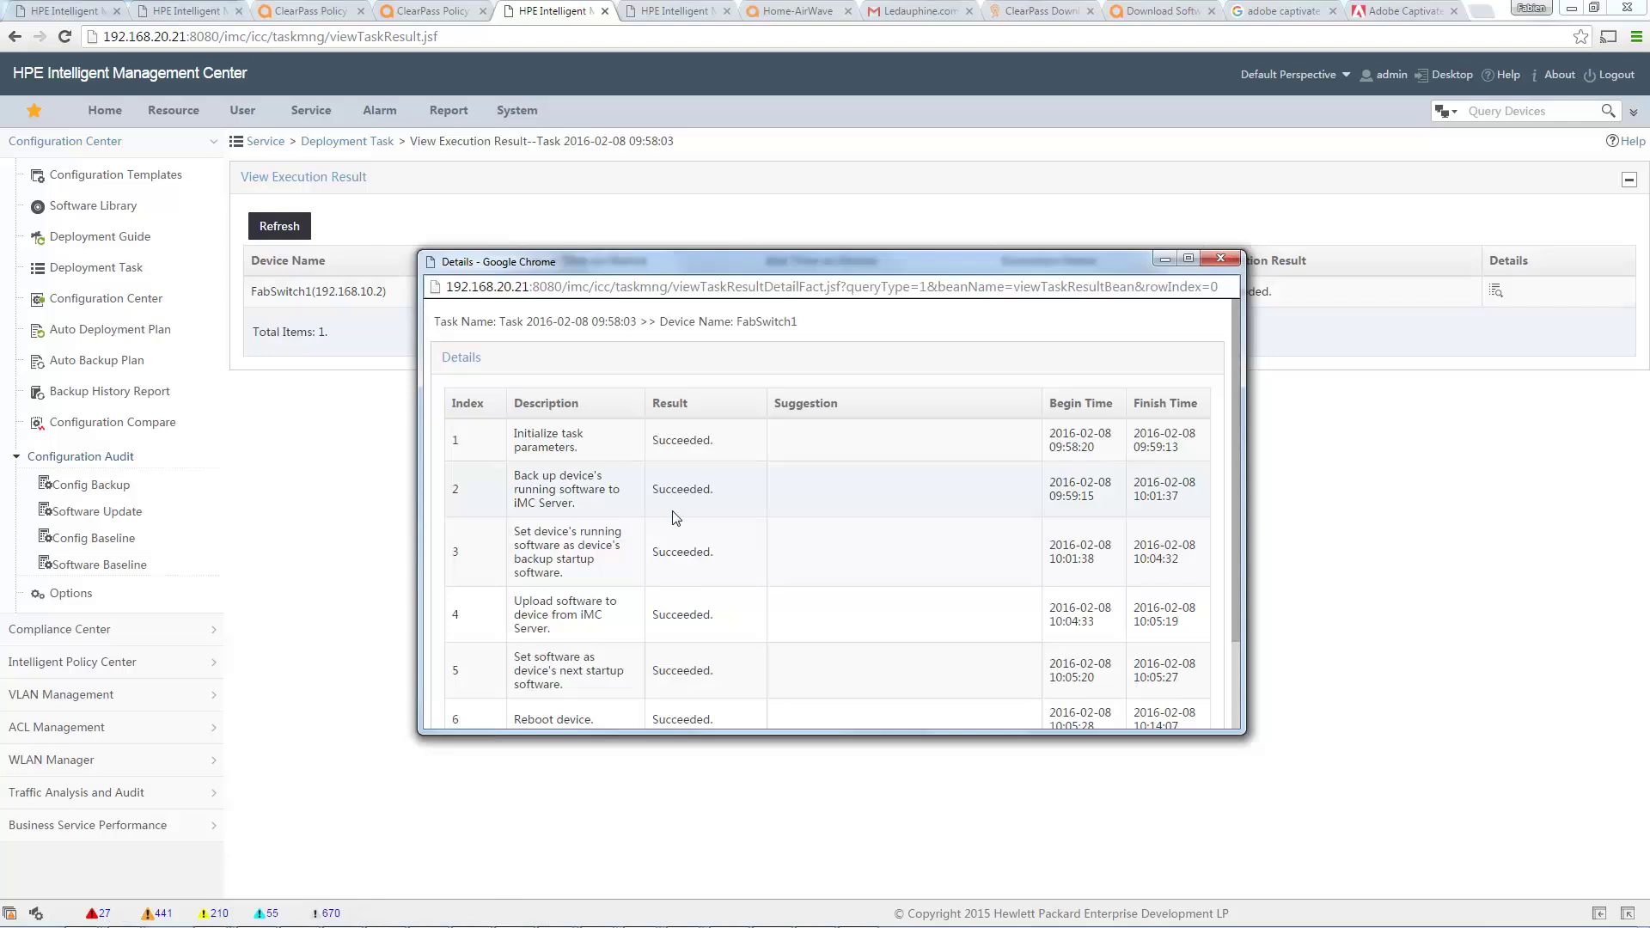
{"action": "scroll", "coordinate": [615, 500], "scroll_direction": "down", "scroll_amount": 1}
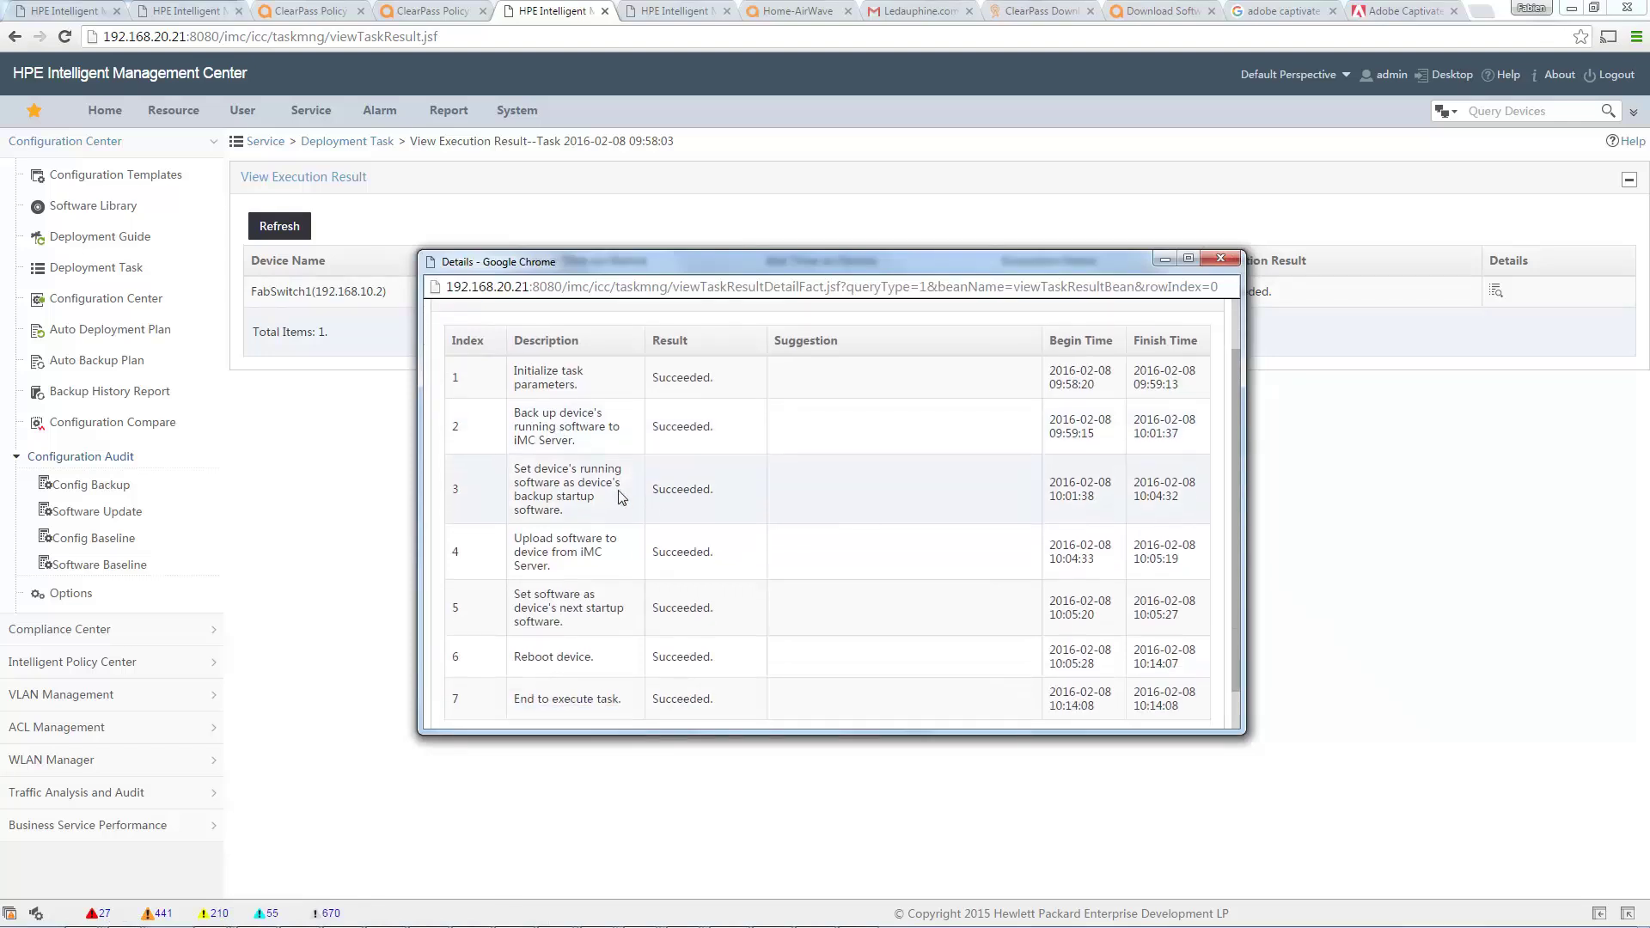
{"action": "scroll", "coordinate": [629, 500], "scroll_direction": "down", "scroll_amount": 1}
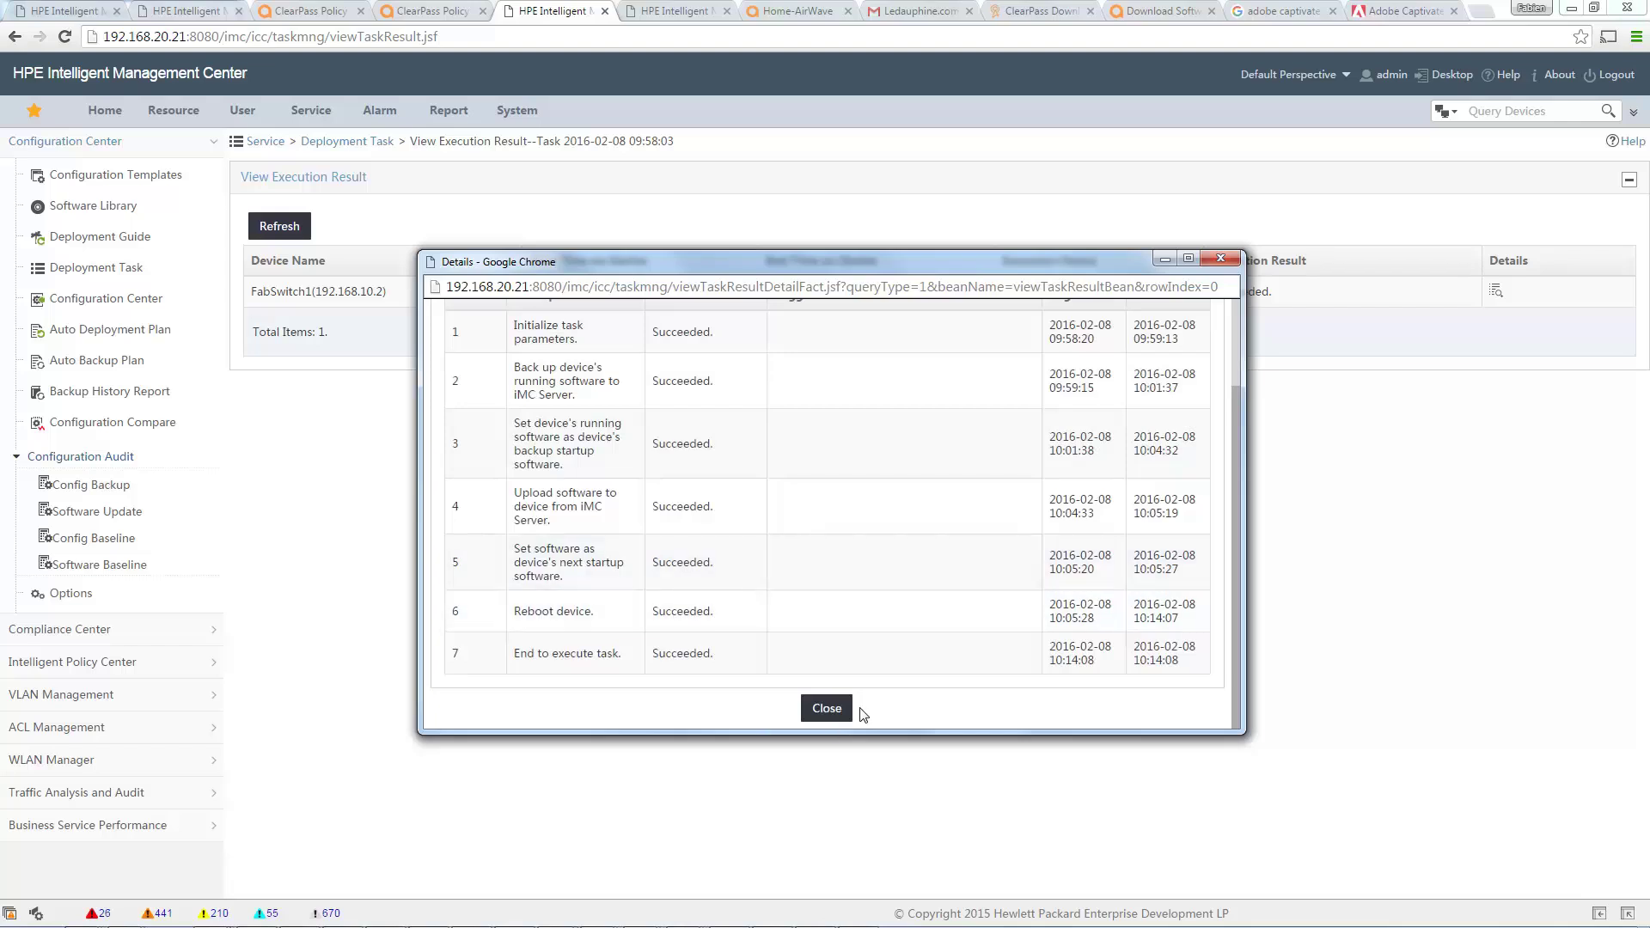
{"action": "left_click", "coordinate": [826, 709]}
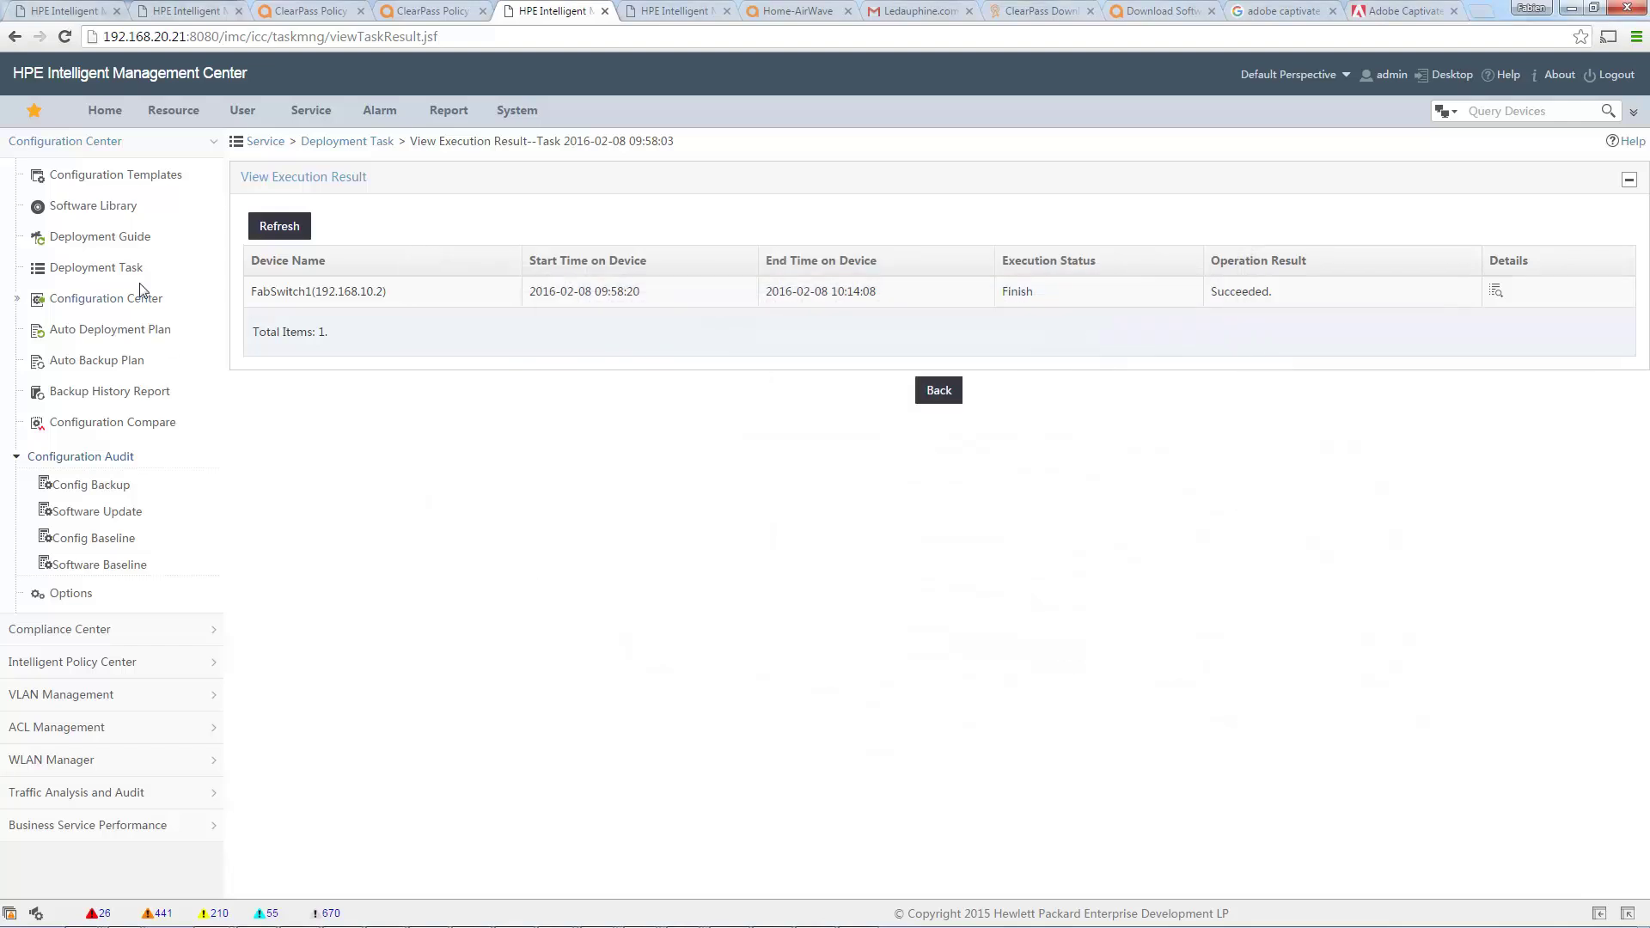
{"action": "left_click", "coordinate": [103, 299]}
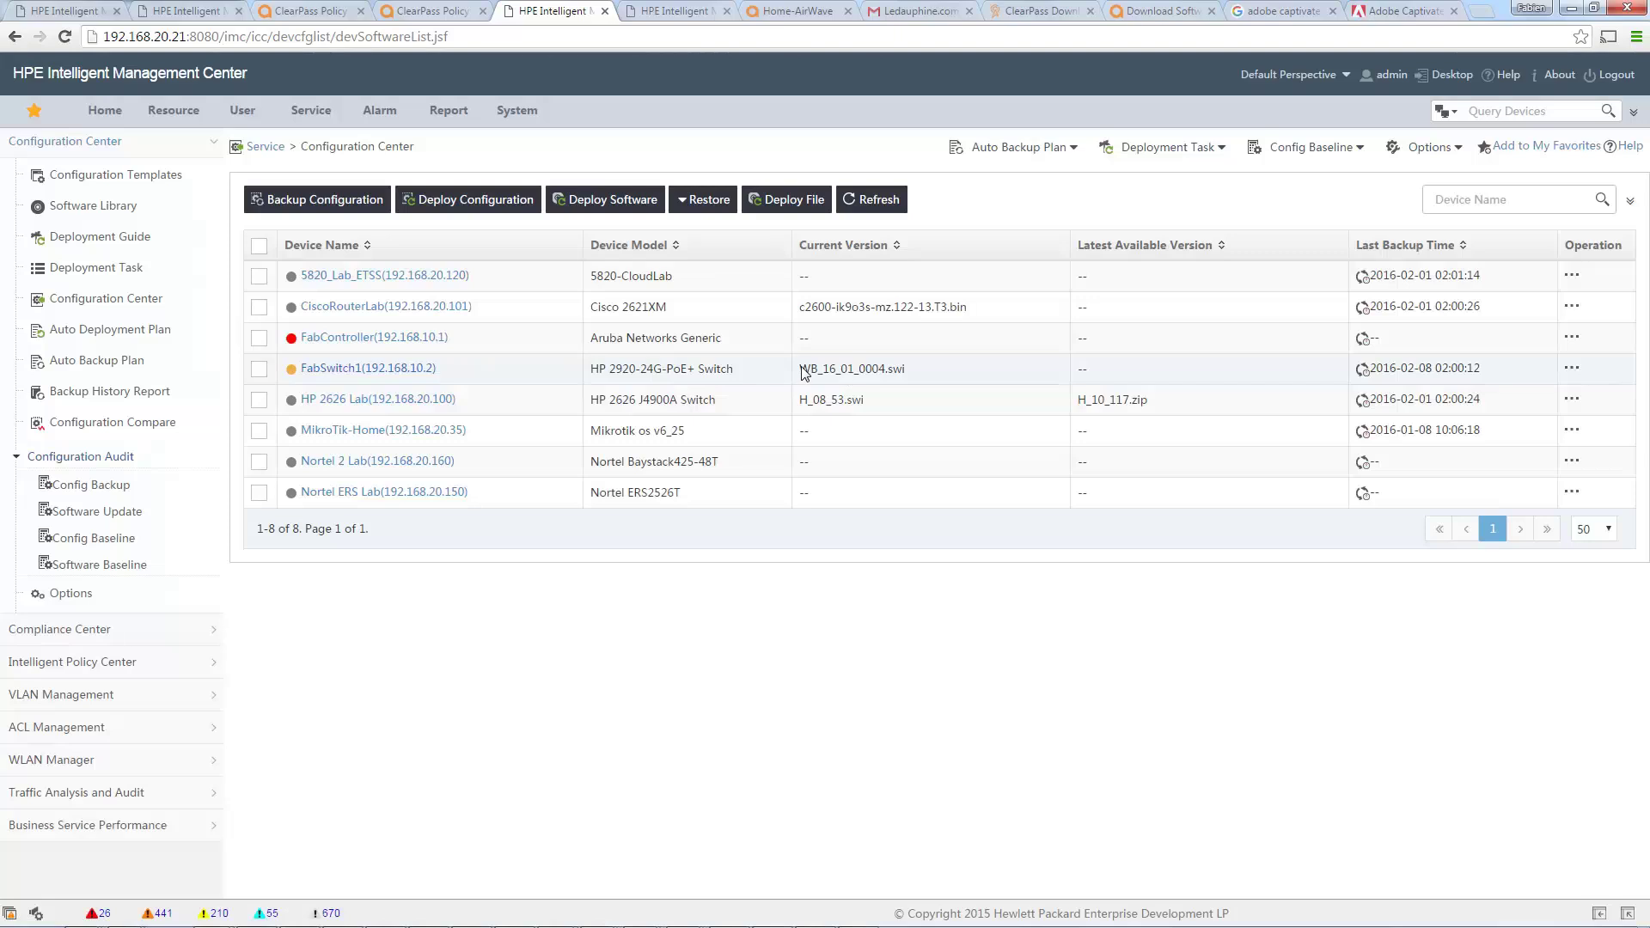
Highlight FabSwitch1's WB_16_01_0004.swi version in IMC, then start a telnet session to 192.168.10.2.
{"action": "left_click_drag", "start_coordinate": [805, 372], "coordinate": [907, 377]}
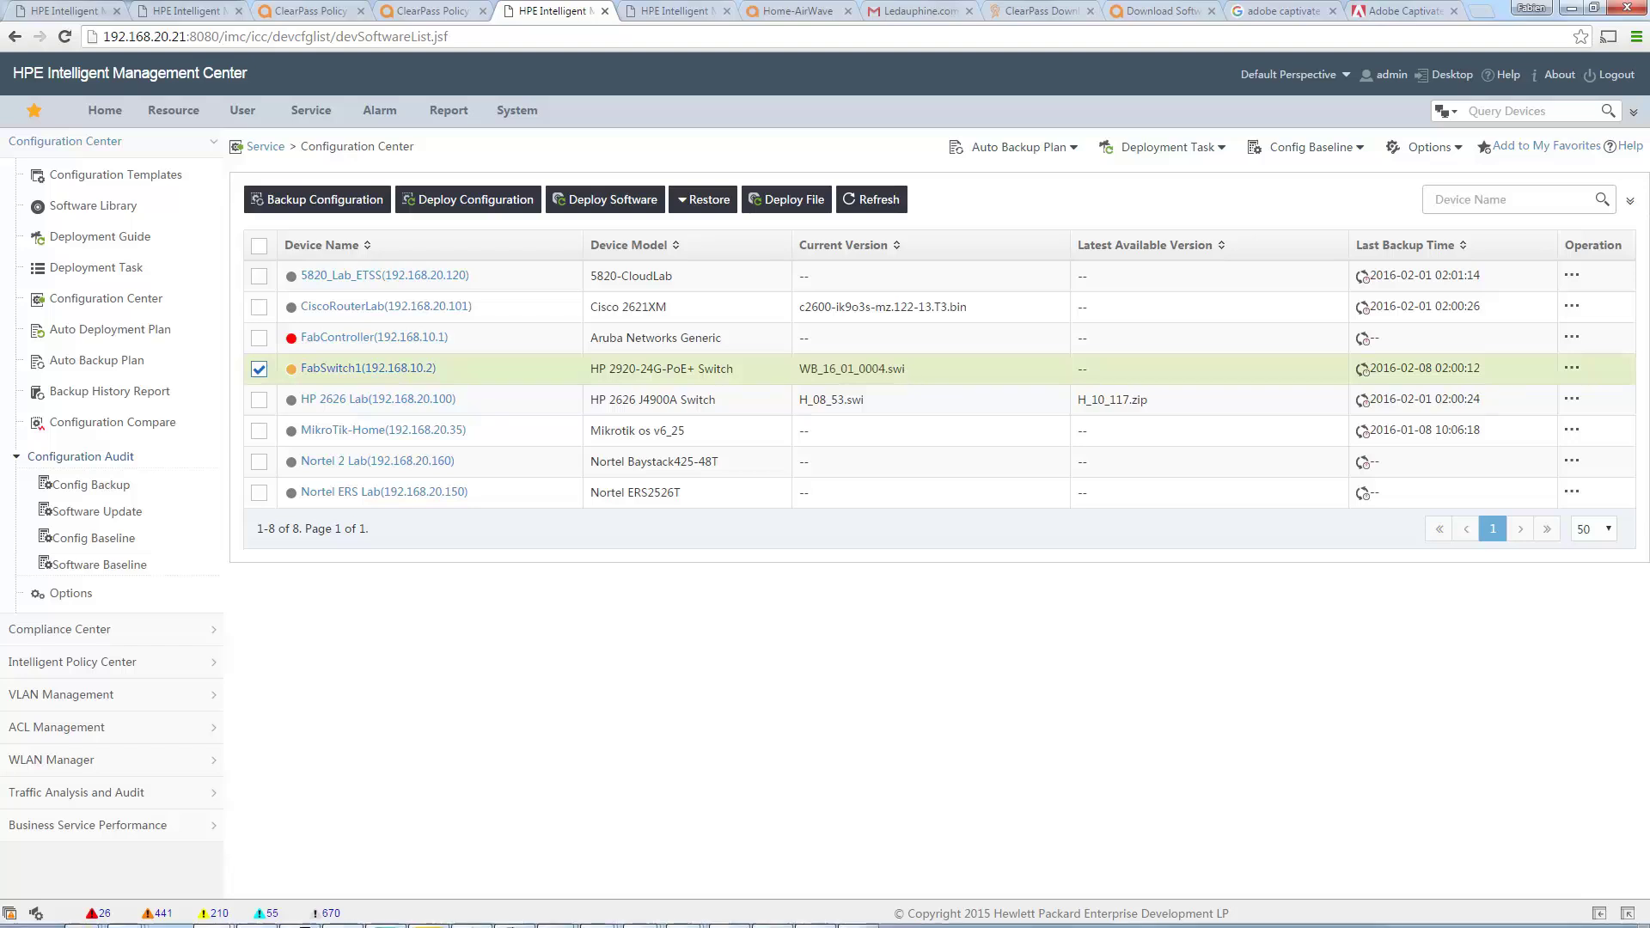
{"action": "mouse_move", "coordinate": [554, 910]}
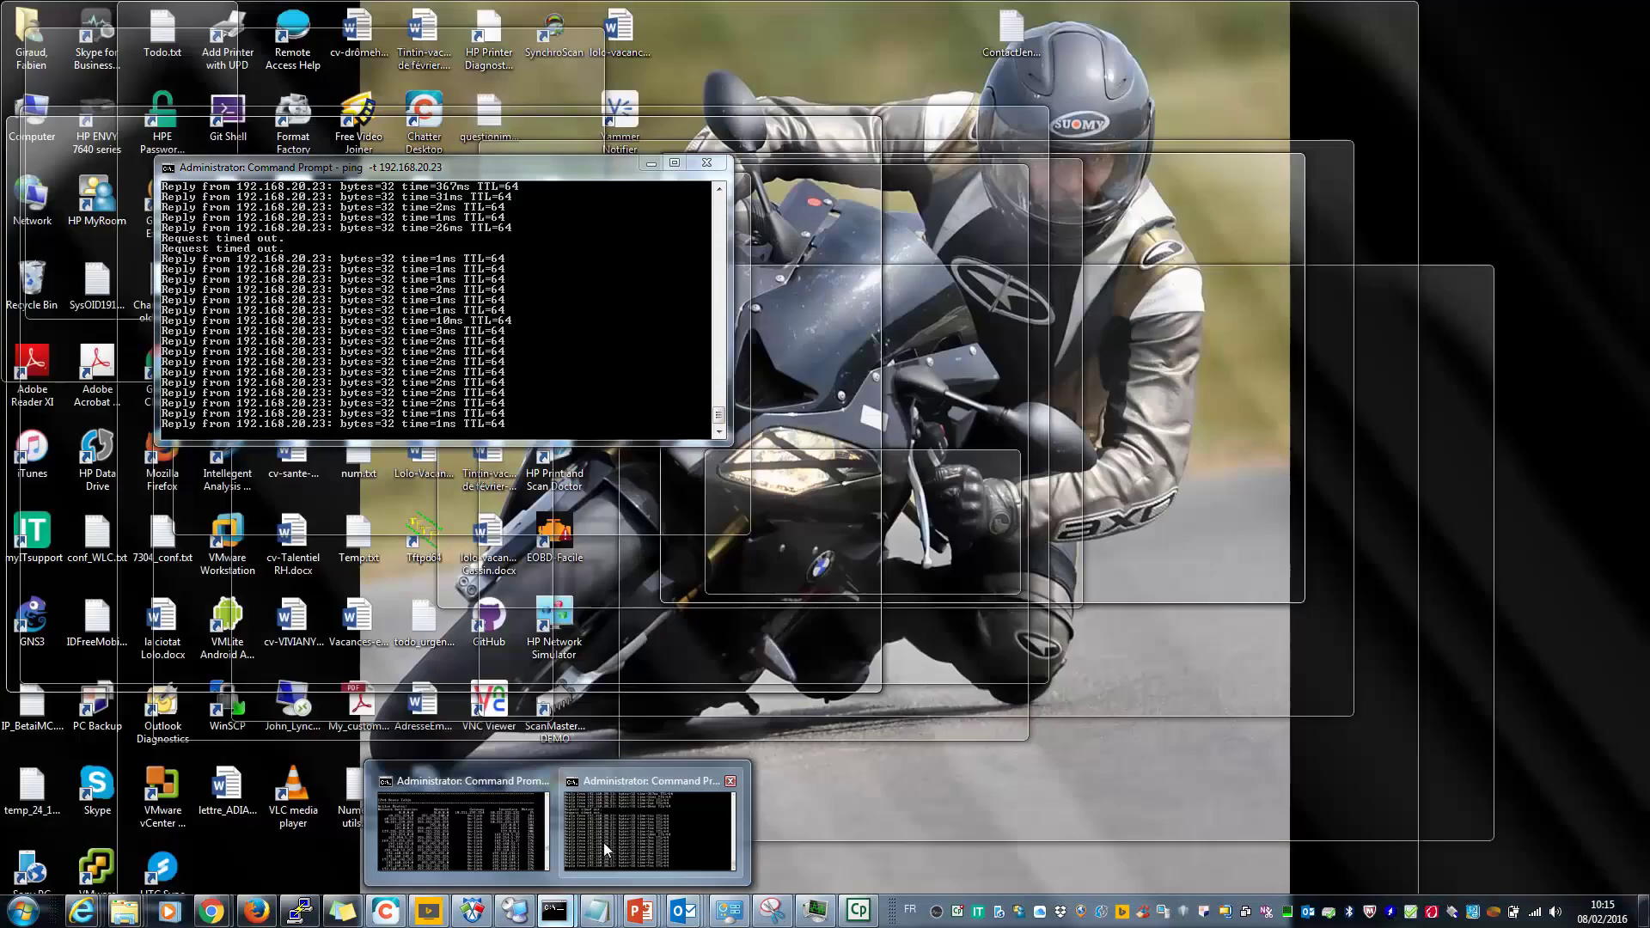
{"action": "left_click", "coordinate": [605, 843]}
{"action": "type", "text": "elnet 192.168.10.2"}
{"action": "key", "text": "Return"}
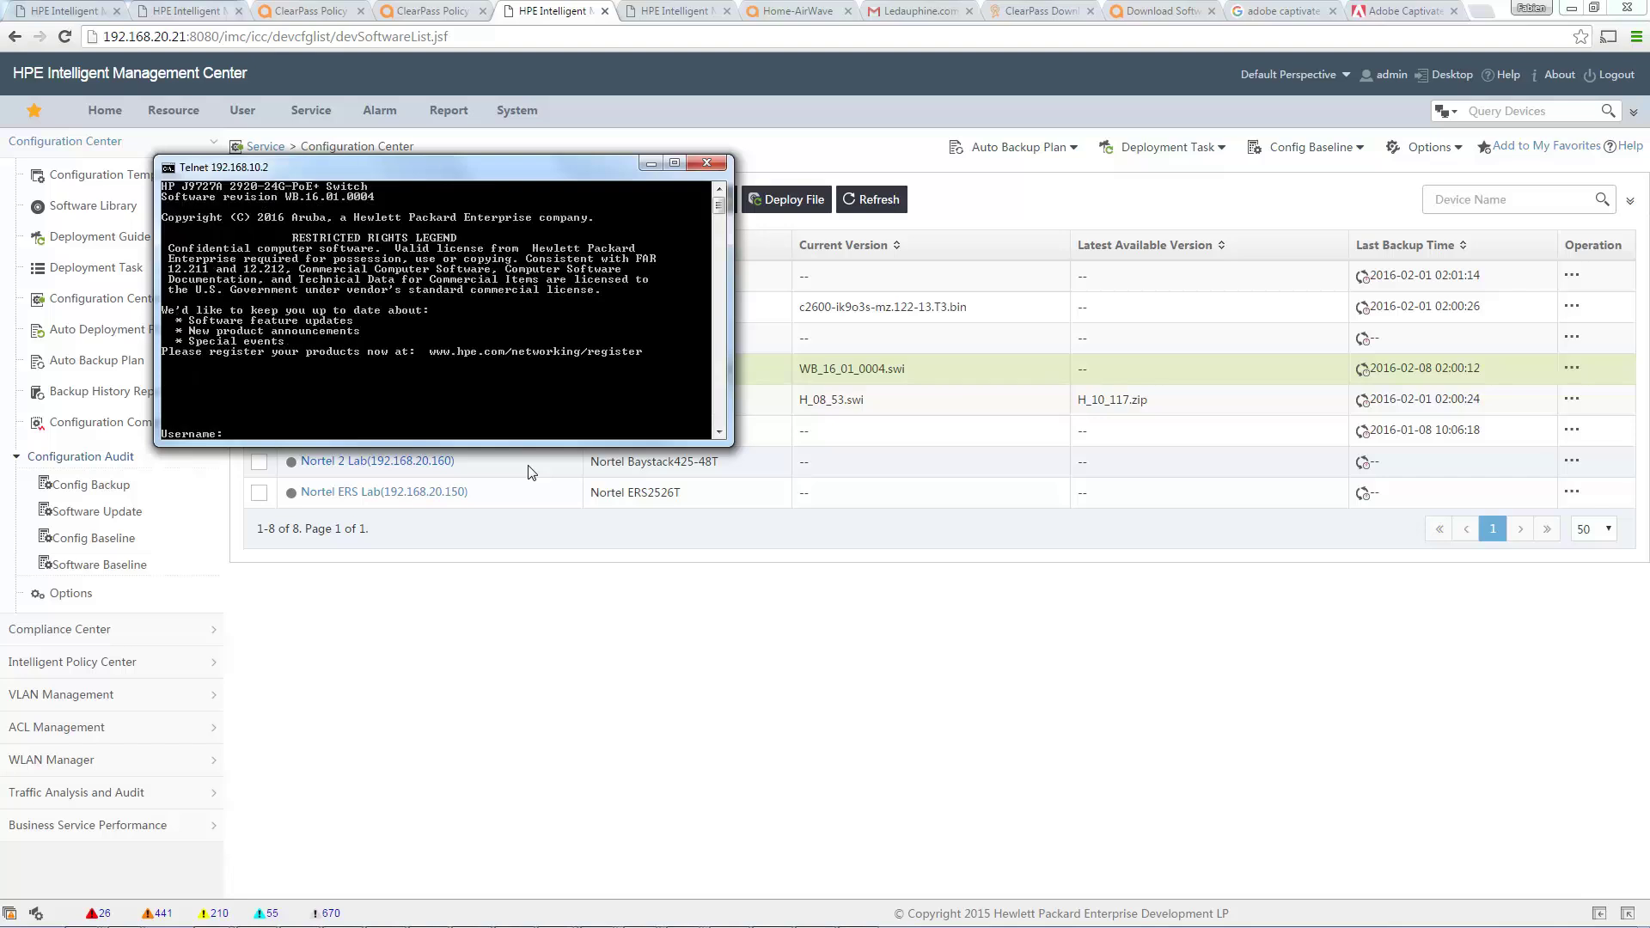
Log in to the switch, run show version, and highlight the WB.16.01.0004 line.
{"action": "type", "text": "admin"}
{"action": "key", "text": "Return"}
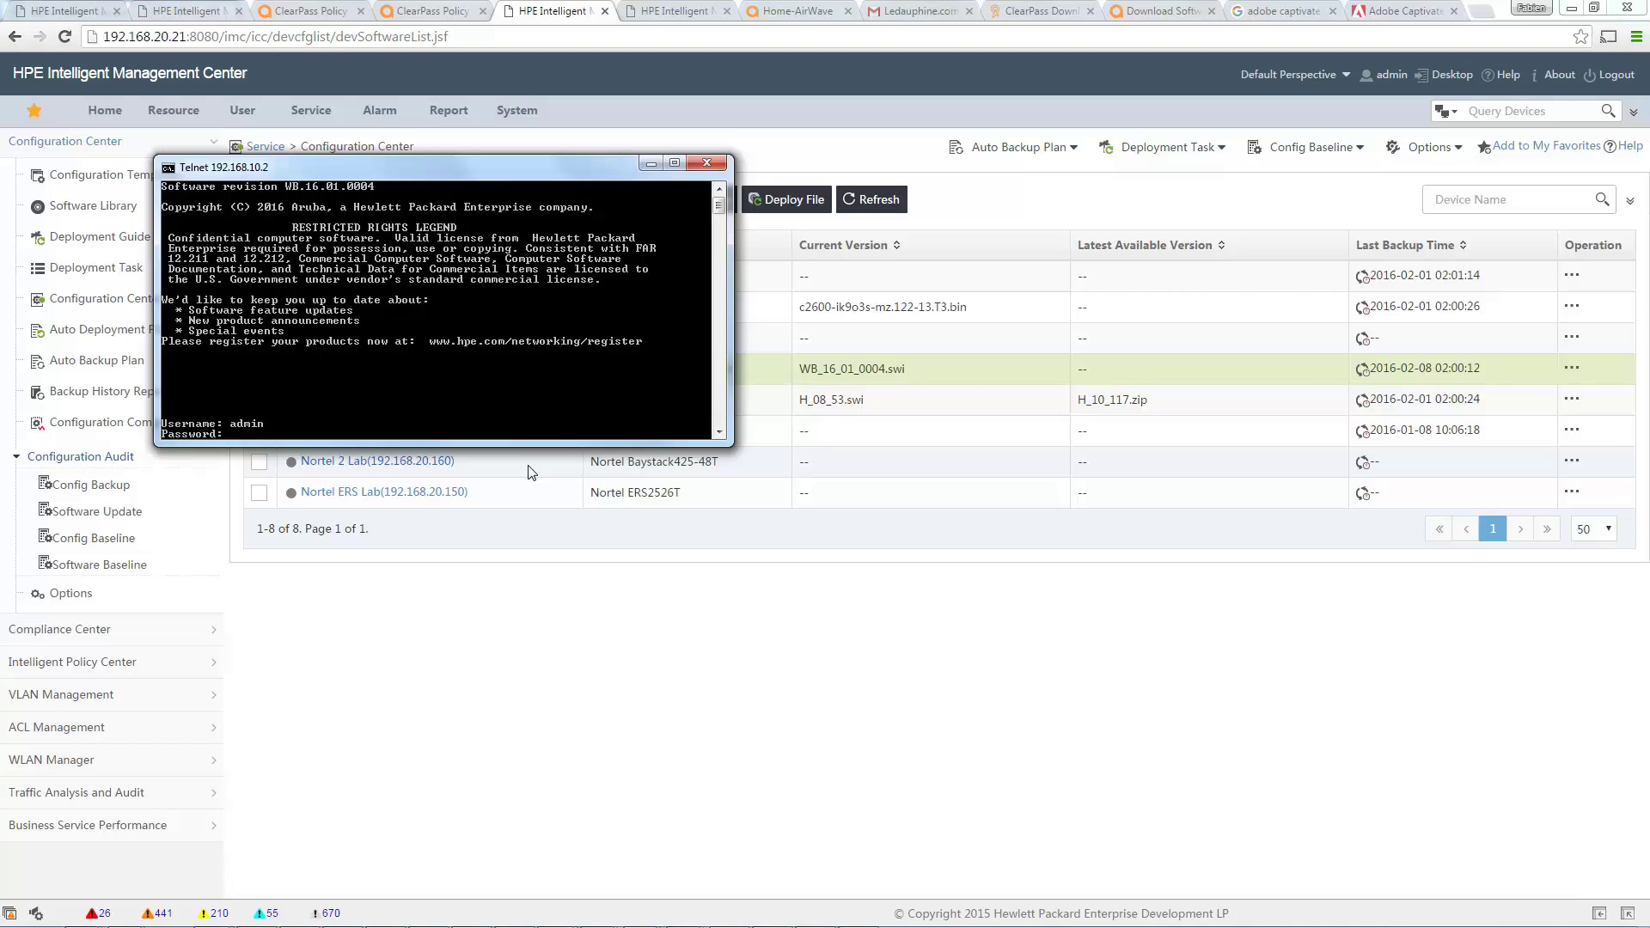
{"action": "key", "text": "Return"}
{"action": "type", "text": "show version"}
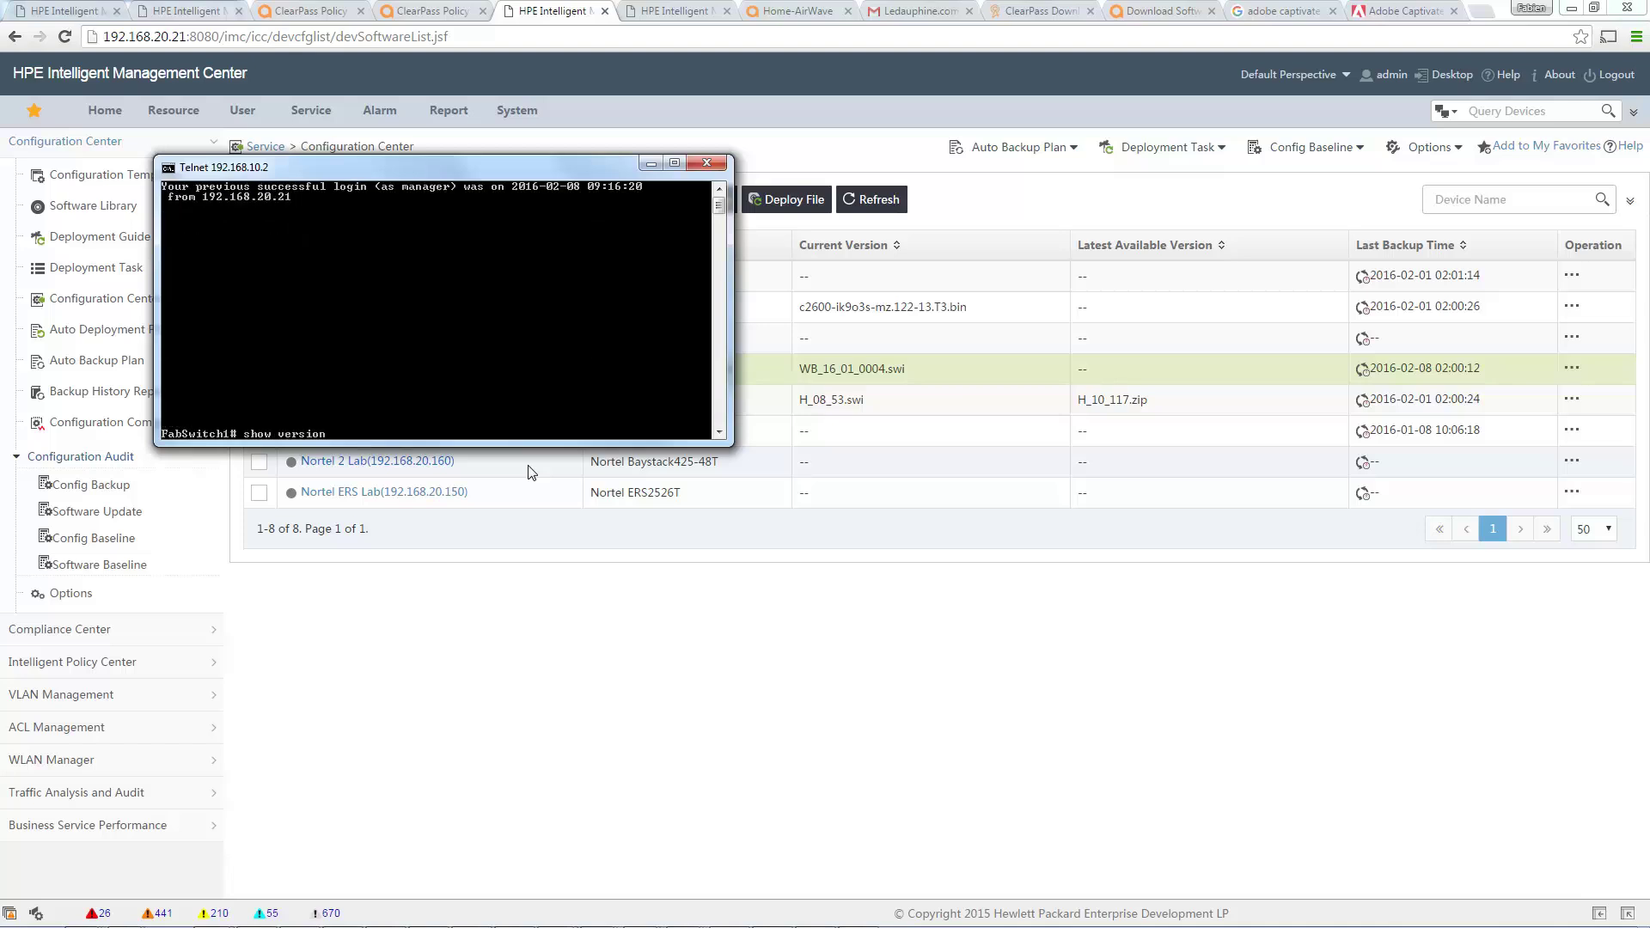
{"action": "key", "text": "Return"}
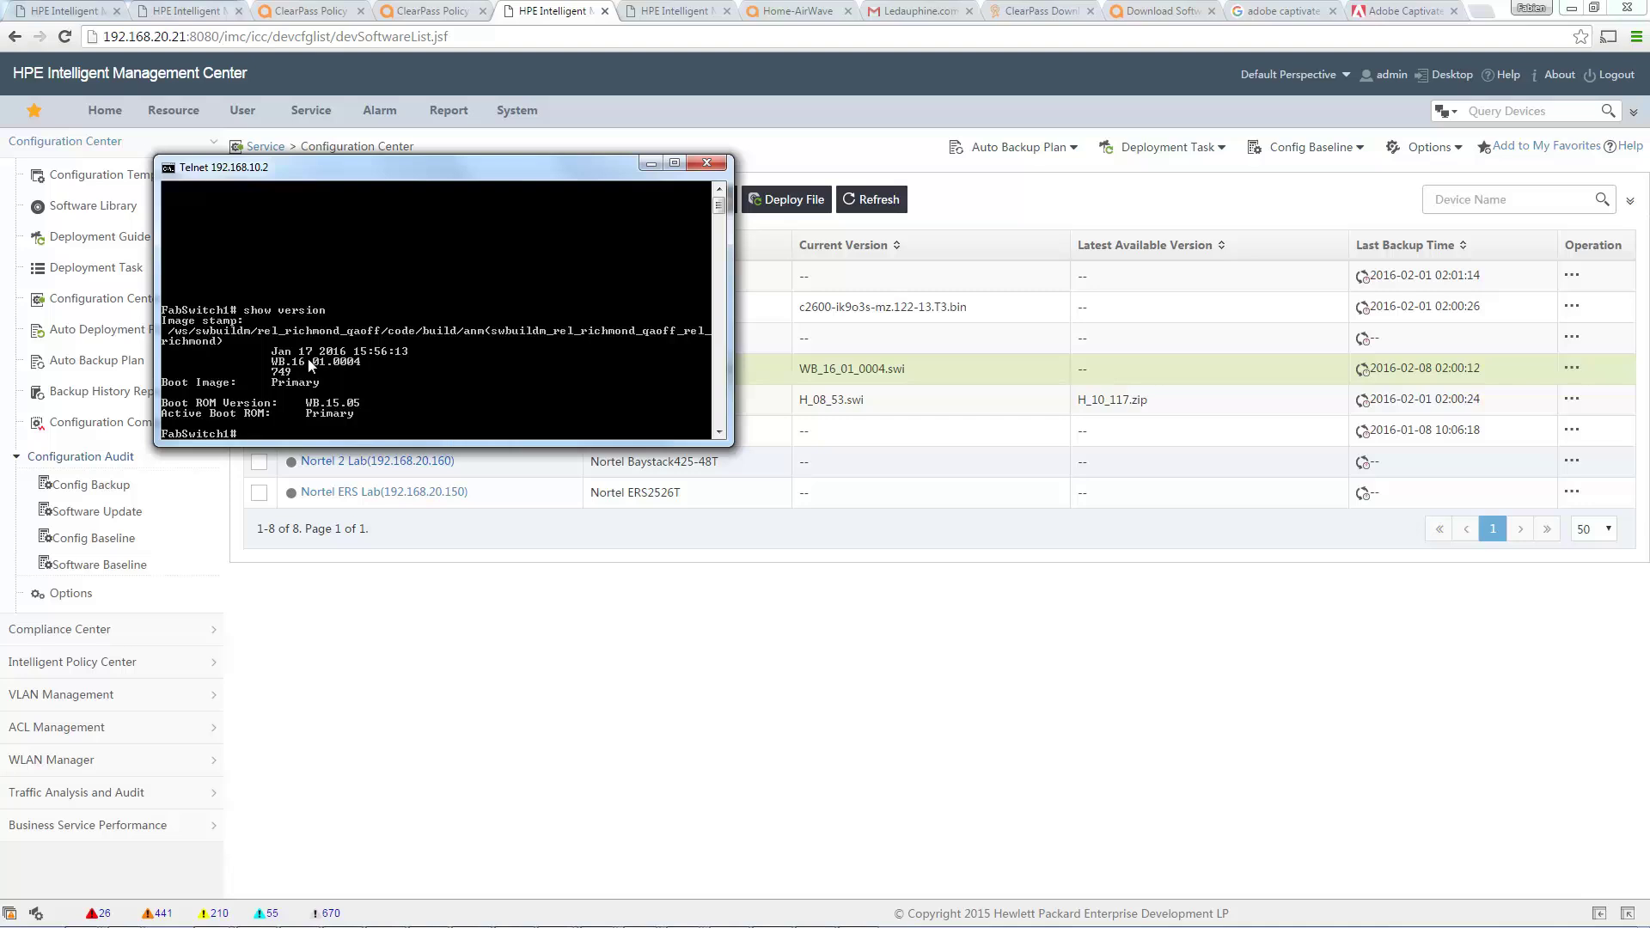
{"action": "left_click_drag", "start_coordinate": [272, 361], "coordinate": [362, 370]}
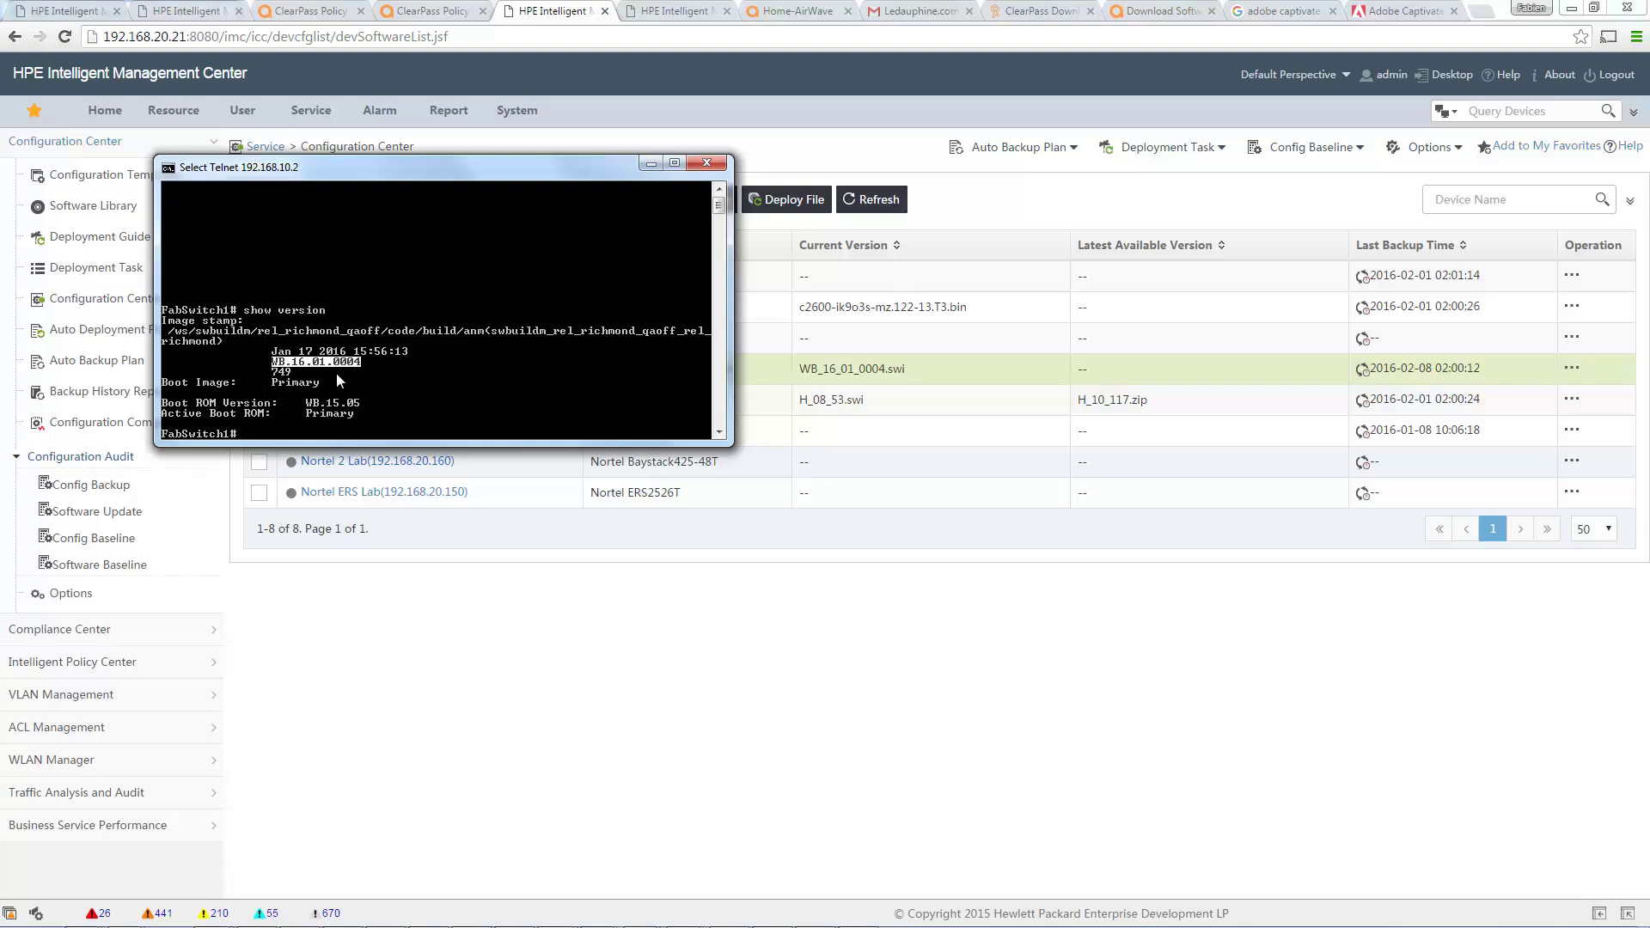